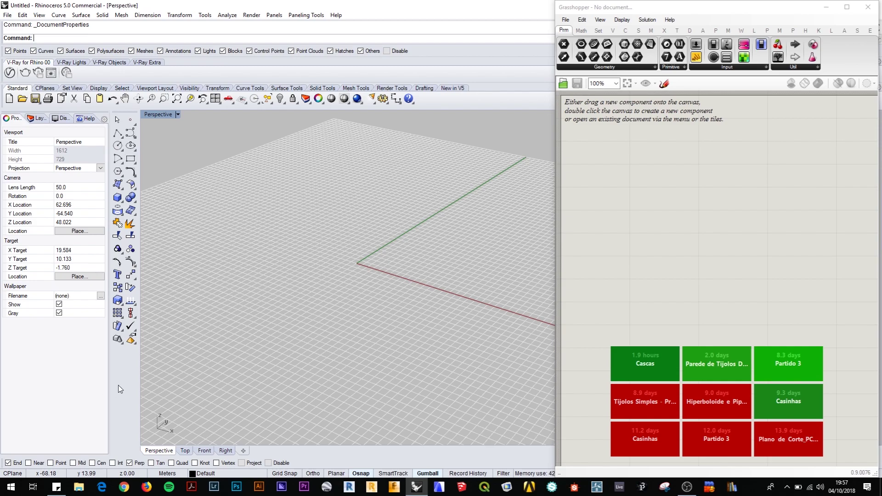
- Narrow the docked side panel beside the viewport and open the component search on the empty Grasshopper canvas
{"action": "mouse_move", "coordinate": [109, 383]}
{"action": "left_mouse_down"}
{"action": "mouse_move", "coordinate": [83, 384]}
{"action": "mouse_move", "coordinate": [102, 385]}
{"action": "left_mouse_up"}
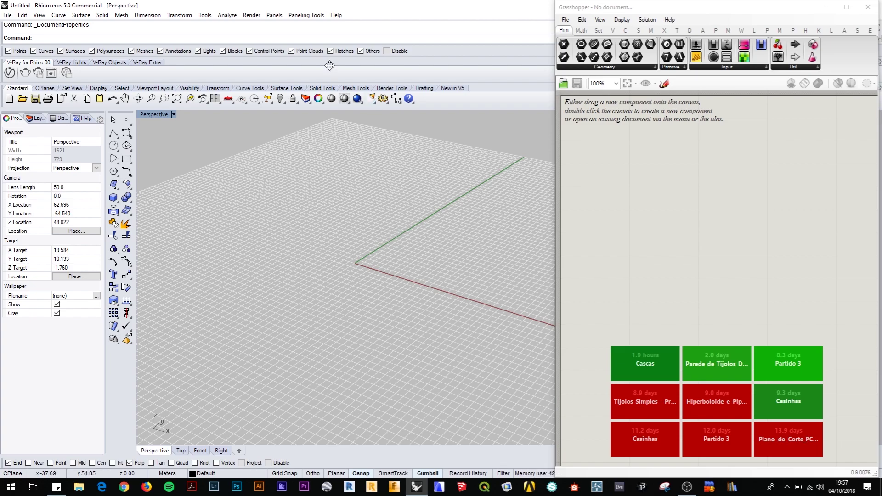
{"action": "left_click", "coordinate": [349, 43]}
{"action": "double_click", "coordinate": [649, 178]}
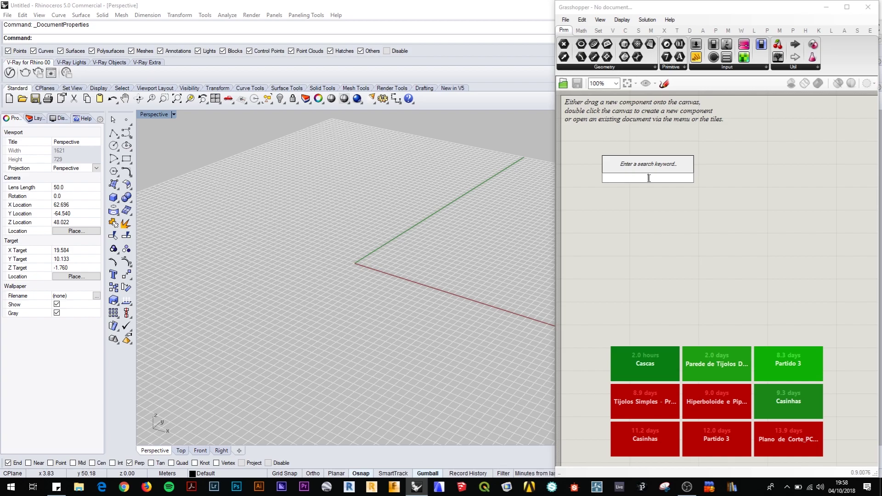
{"action": "type", "text": "pt"}
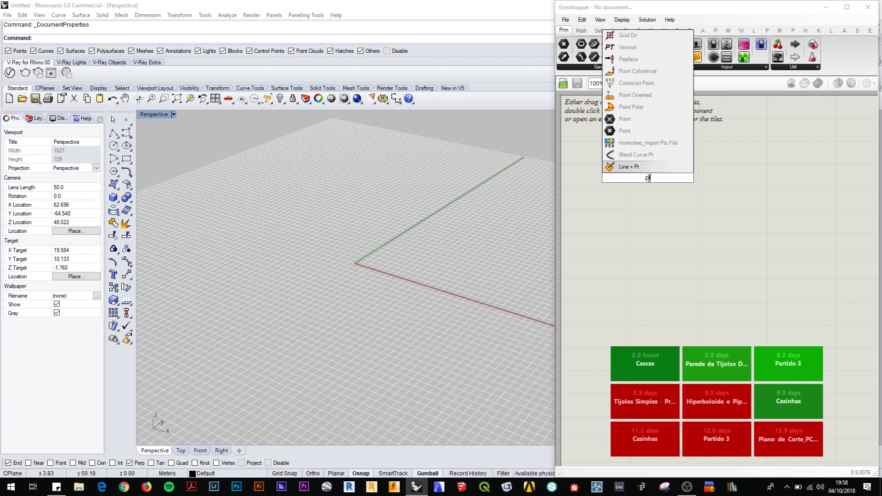
{"action": "key", "text": "BackSpace"}
{"action": "key", "text": "BackSpace"}
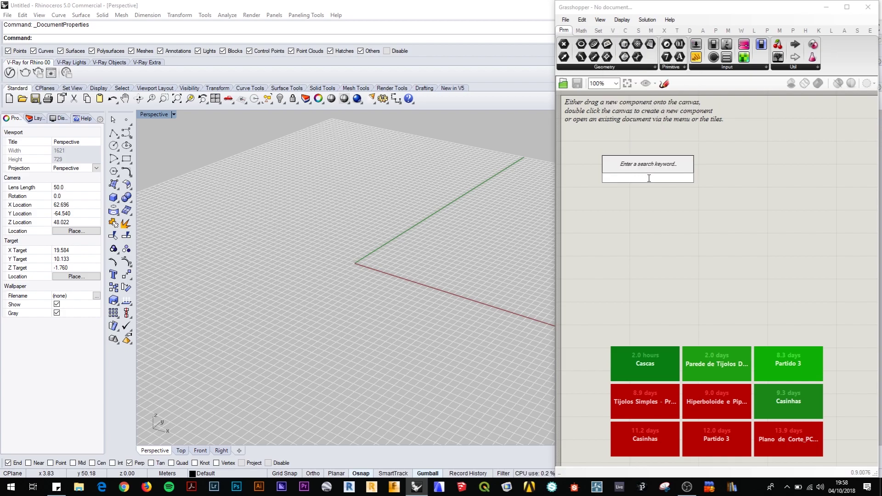
{"action": "type", "text": "con"}
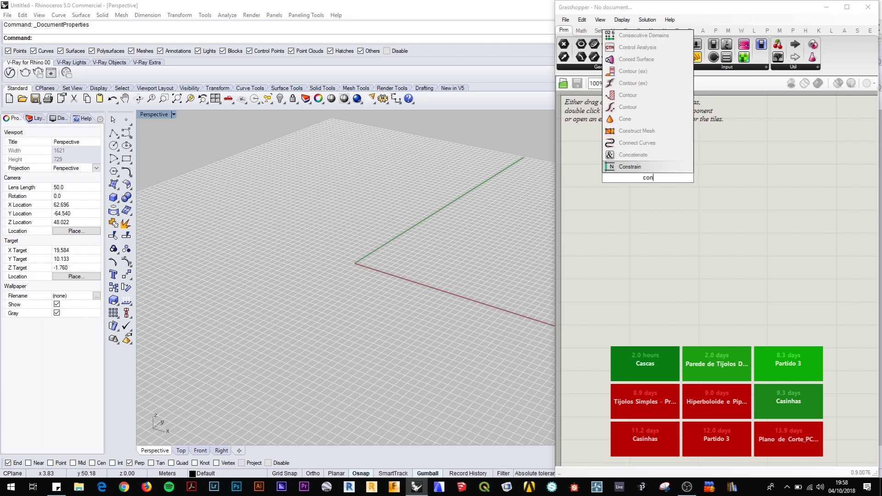
{"action": "type", "text": "st"}
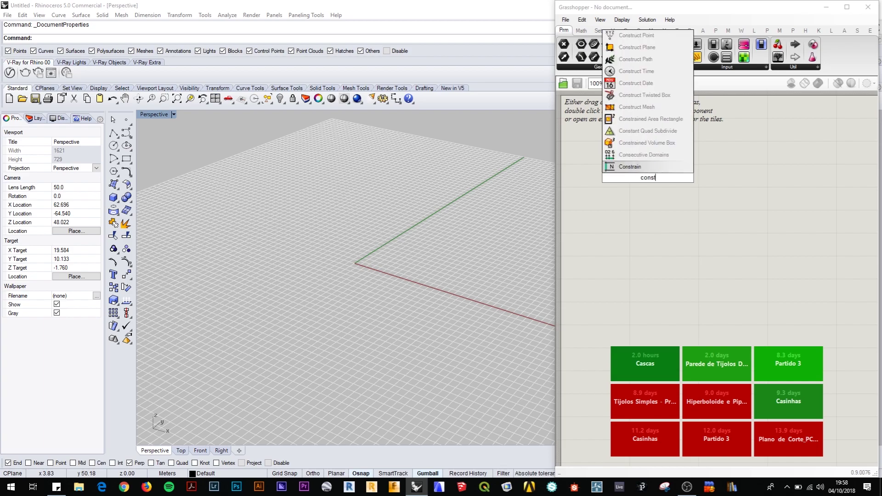
{"action": "type", "text": "r"}
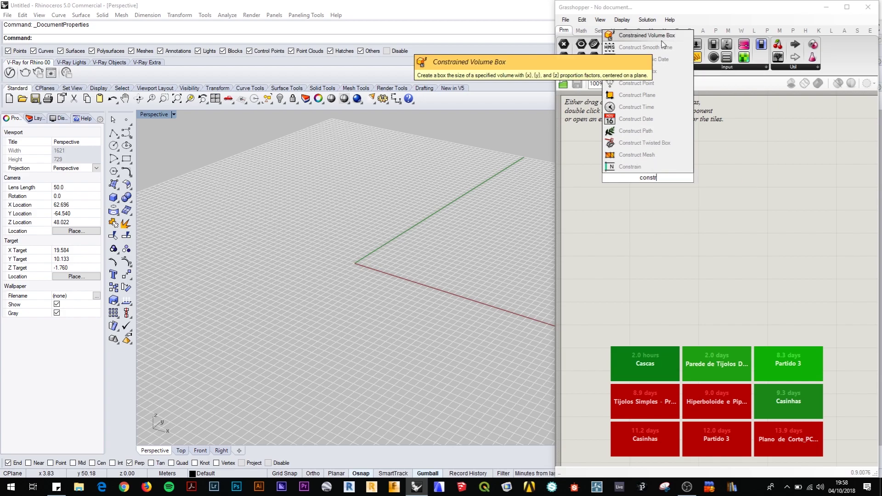
{"action": "key", "text": "BackSpace"}
{"action": "key", "text": "BackSpace"}
{"action": "key", "text": "BackSpace"}
{"action": "key", "text": "BackSpace"}
{"action": "key", "text": "BackSpace"}
{"action": "key", "text": "BackSpace"}
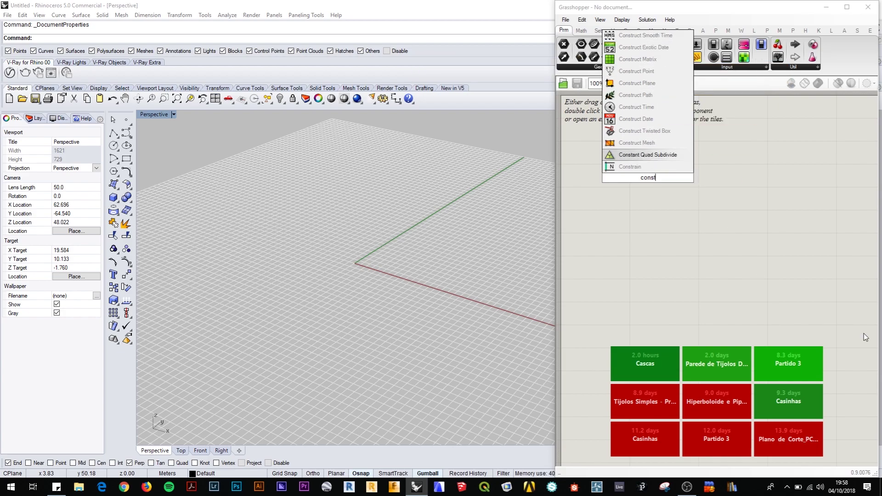
{"action": "type", "text": "pt"}
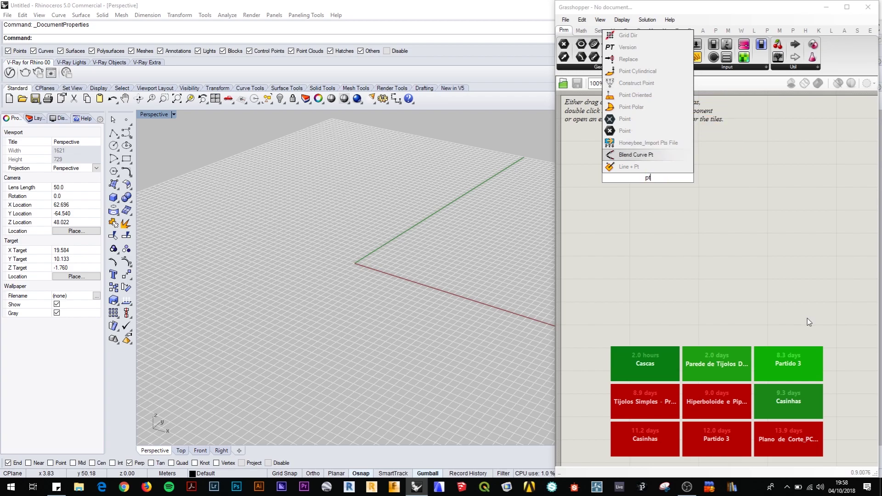
{"action": "key", "text": "BackSpace"}
{"action": "key", "text": "BackSpace"}
- Search the components for "xy" and place a Construct Point component on the canvas
{"action": "type", "text": "x"}
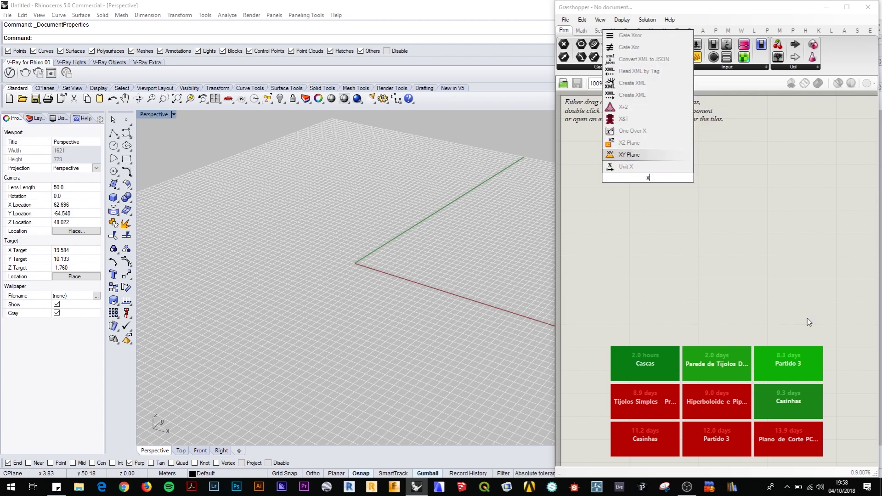
{"action": "type", "text": "y"}
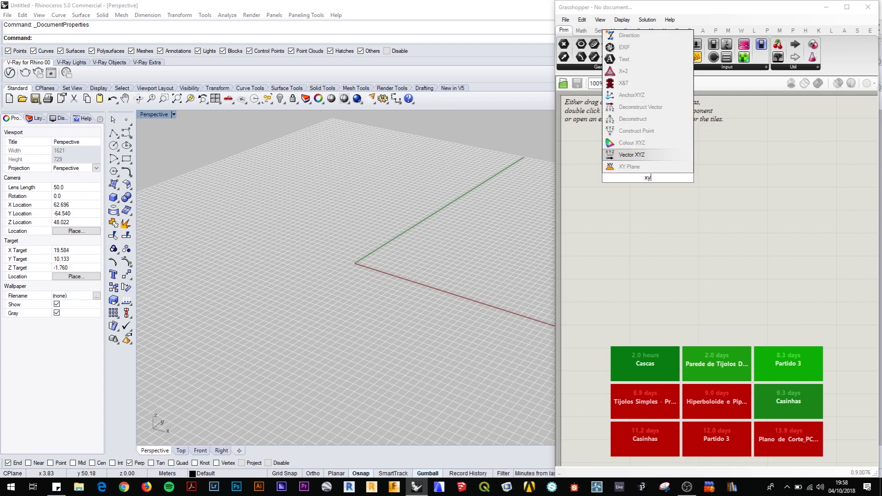
{"action": "left_click", "coordinate": [633, 133]}
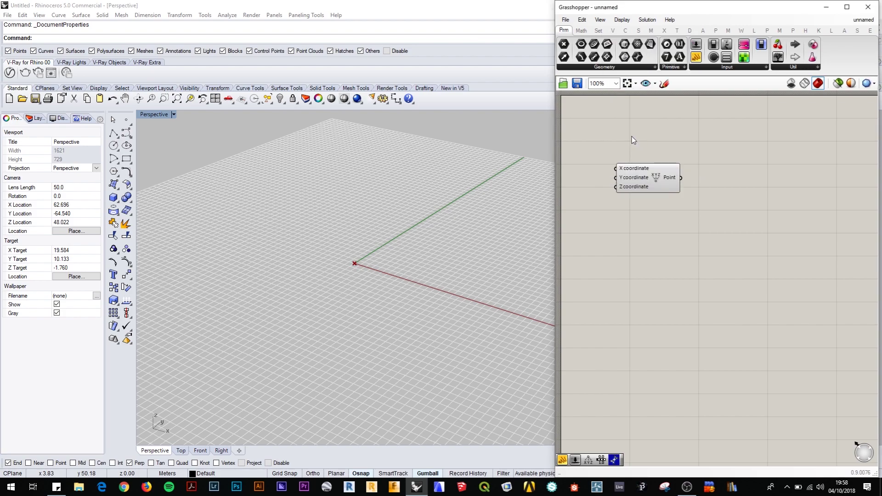
{"action": "left_click_drag", "start_coordinate": [656, 179], "coordinate": [679, 188]}
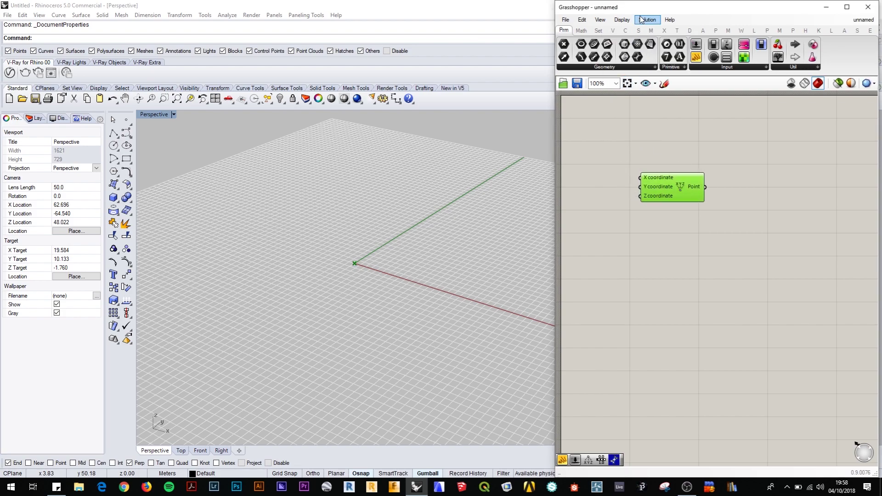
- Turn off Draw Icons so components show their names, and move Construct Point to make room for its inputs
{"action": "left_click", "coordinate": [626, 22]}
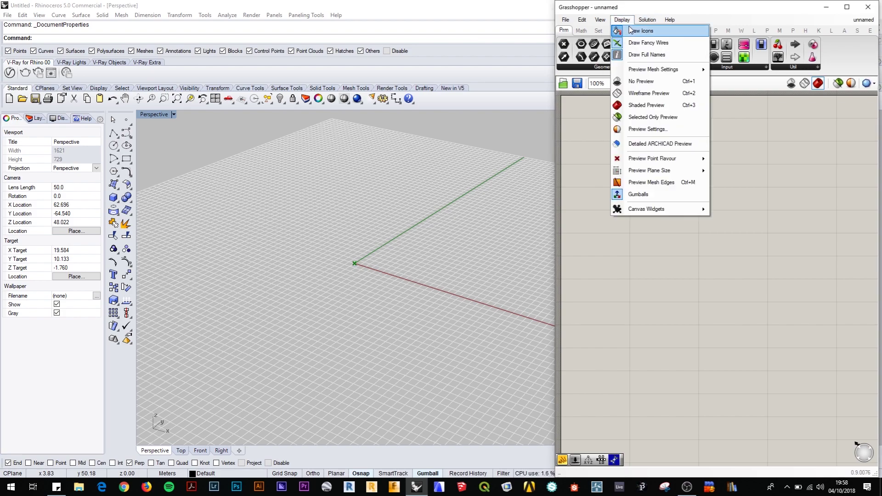
{"action": "left_click", "coordinate": [641, 31]}
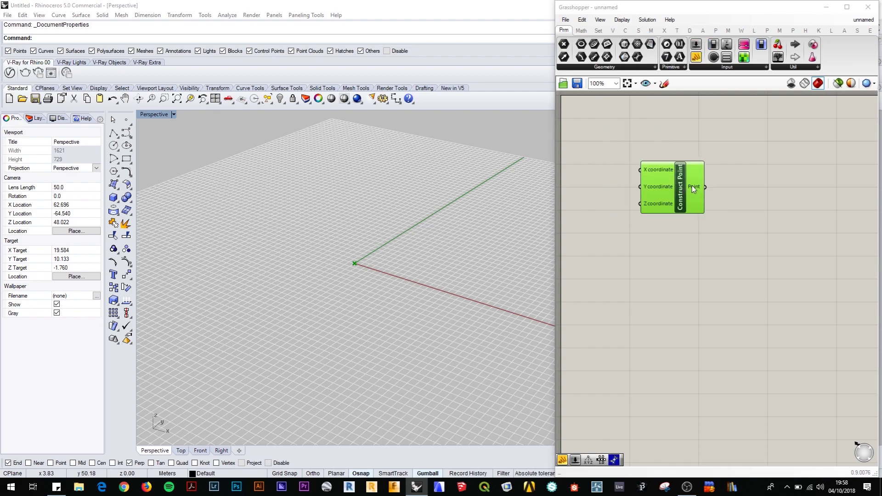
{"action": "left_click_drag", "start_coordinate": [684, 187], "coordinate": [724, 190]}
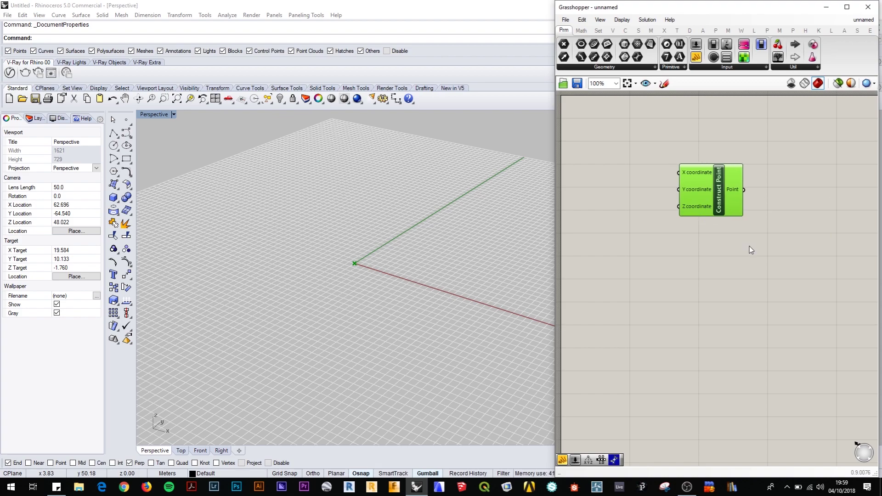
{"action": "left_click_drag", "start_coordinate": [720, 192], "coordinate": [740, 210]}
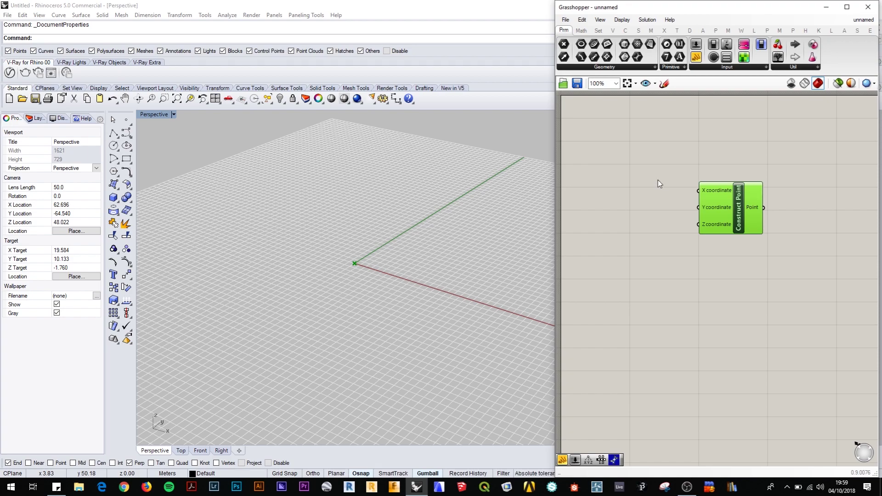
- Add two number sliders with value 12 and wire them to Construct Point's X and Y coordinates
{"action": "double_click", "coordinate": [608, 200]}
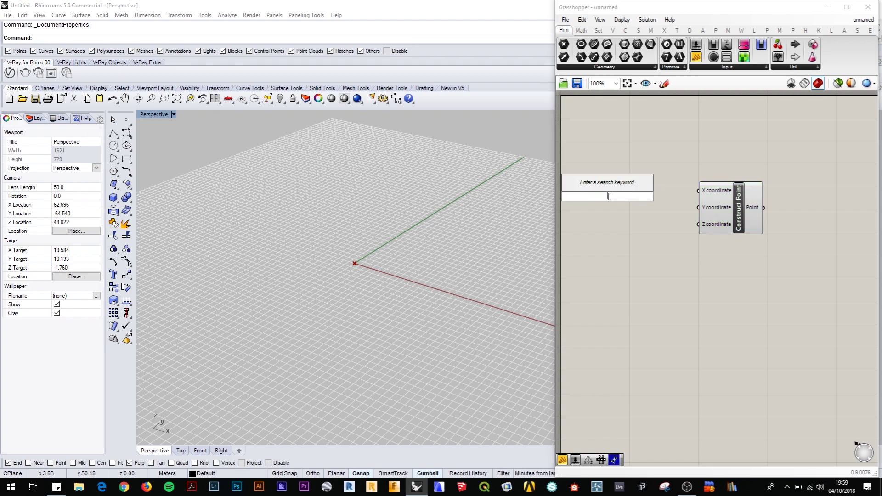
{"action": "type", "text": "12"}
{"action": "key", "text": "Return"}
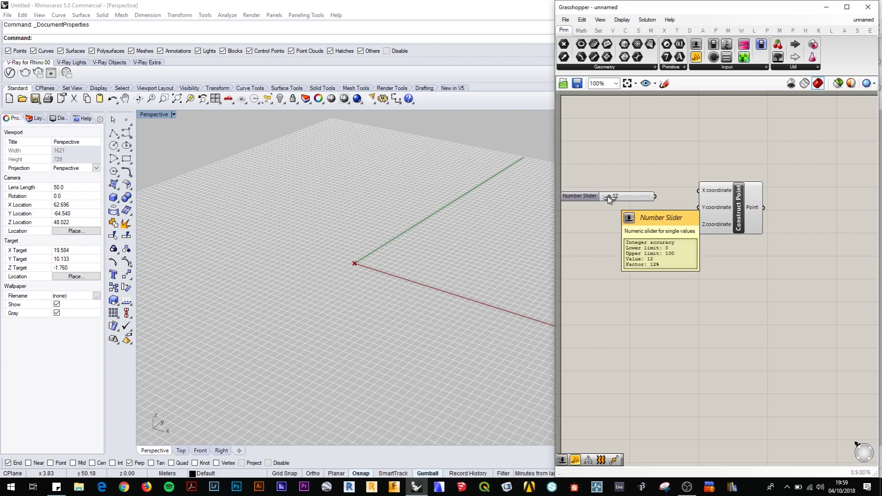
{"action": "double_click", "coordinate": [608, 213]}
{"action": "type", "text": "12"}
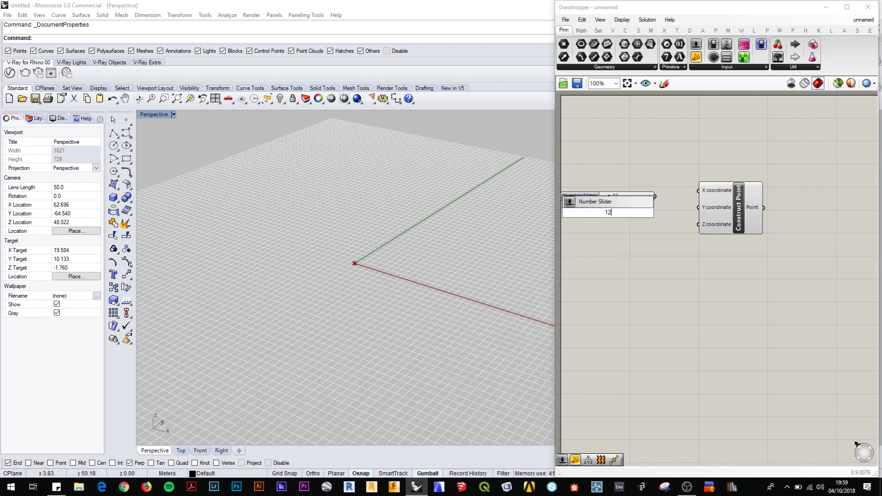
{"action": "key", "text": "Return"}
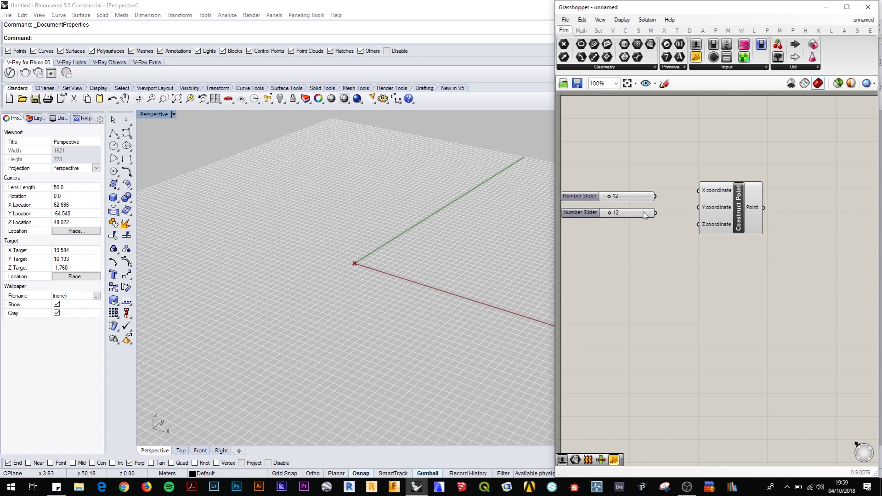
{"action": "left_click_drag", "start_coordinate": [655, 196], "coordinate": [698, 190]}
{"action": "left_click_drag", "start_coordinate": [656, 213], "coordinate": [697, 207]}
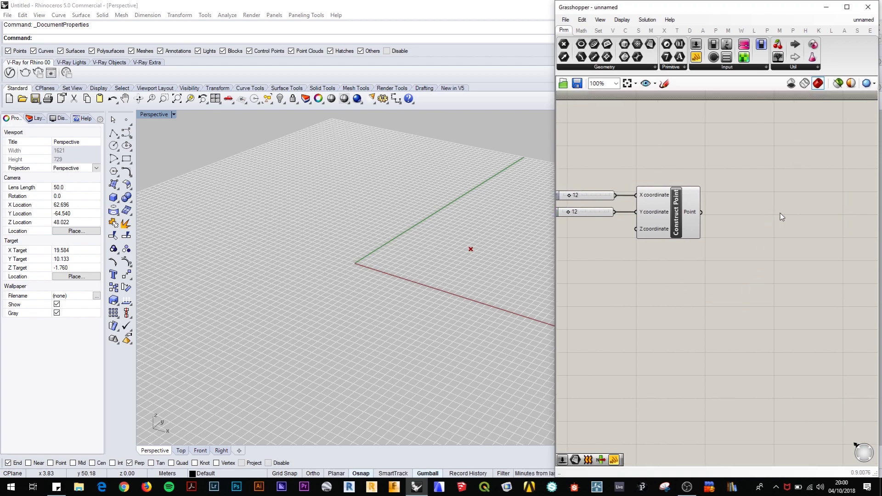
- Add a Center Box component and wire the constructed point to its Base input
{"action": "double_click", "coordinate": [780, 213]}
{"action": "type", "text": "ce"}
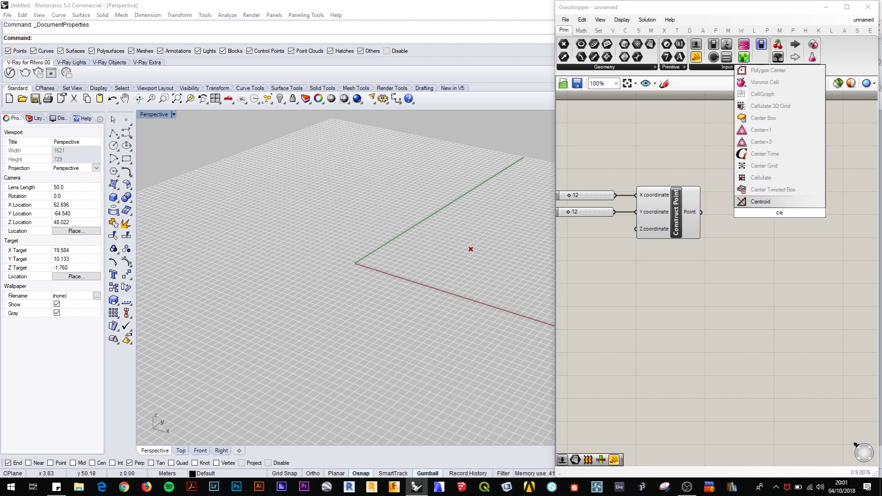
{"action": "type", "text": "n"}
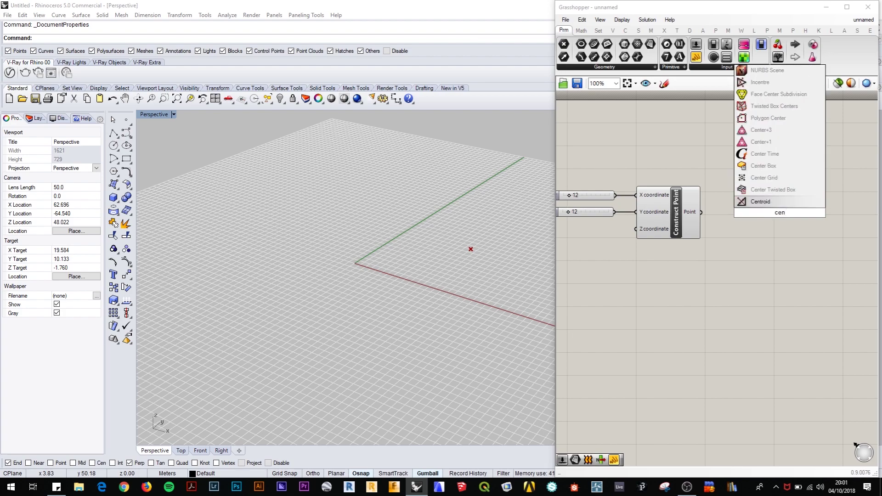
{"action": "left_click", "coordinate": [763, 166]}
{"action": "left_click_drag", "start_coordinate": [779, 217], "coordinate": [781, 229]}
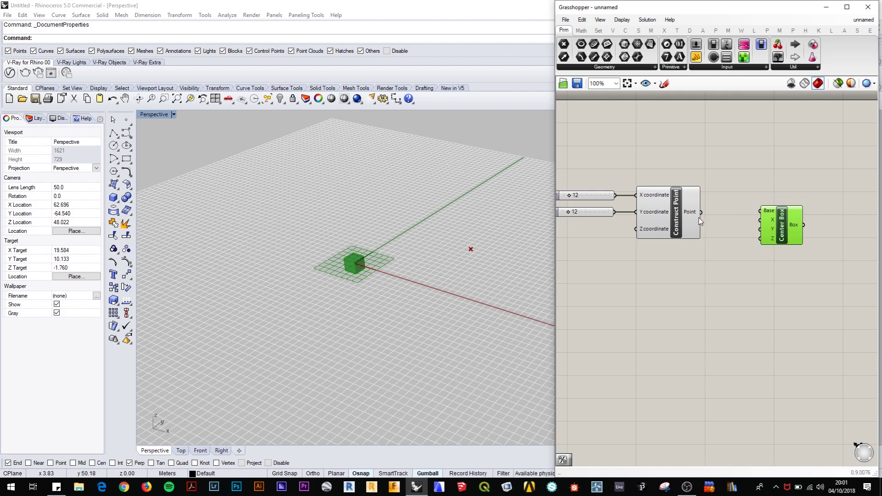
{"action": "left_click_drag", "start_coordinate": [699, 211], "coordinate": [768, 242]}
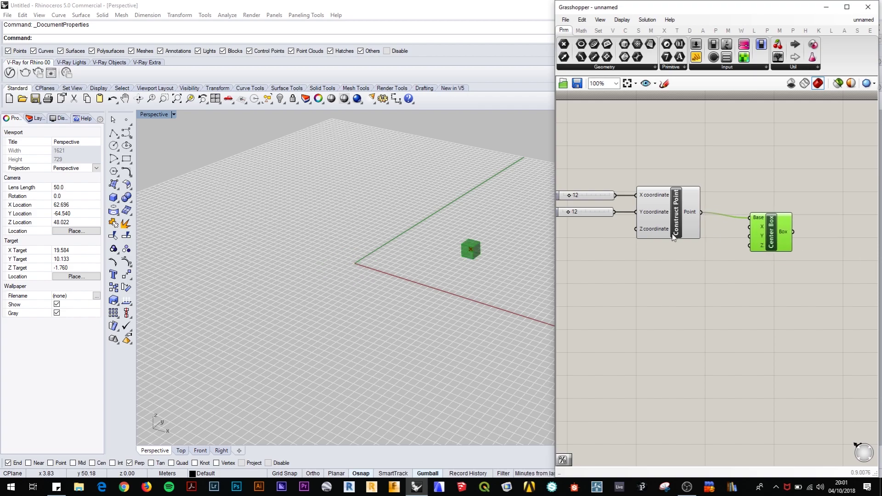
- Set the point's X coordinate slider to 4 and its Y coordinate slider to 7
{"action": "mouse_move", "coordinate": [571, 197]}
{"action": "left_mouse_down"}
{"action": "mouse_move", "coordinate": [562, 197]}
{"action": "mouse_move", "coordinate": [575, 212]}
{"action": "mouse_move", "coordinate": [564, 214]}
{"action": "mouse_move", "coordinate": [568, 198]}
{"action": "left_mouse_up"}
{"action": "right_click_drag", "start_coordinate": [583, 242], "coordinate": [653, 247]}
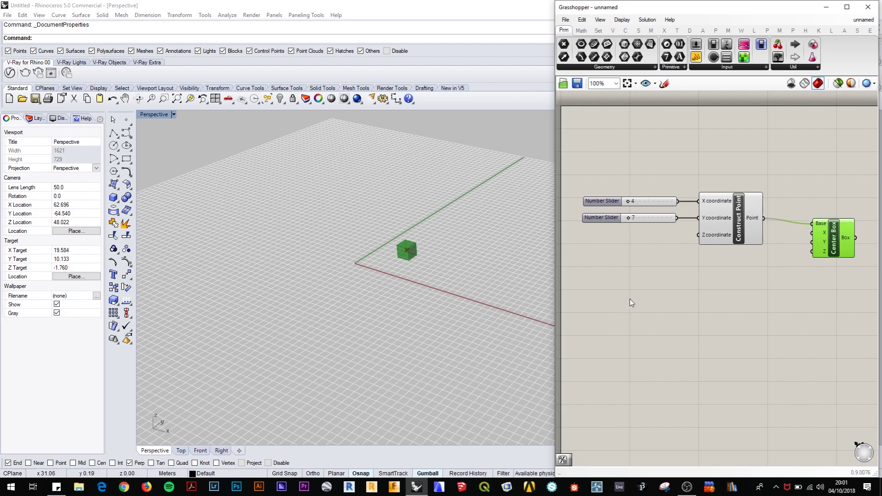
{"action": "right_click_drag", "start_coordinate": [740, 297], "coordinate": [709, 295]}
- Move Center Box lower, add a number slider with value 12, and wire it to the box's X and Y inputs
{"action": "left_click_drag", "start_coordinate": [805, 242], "coordinate": [813, 267]}
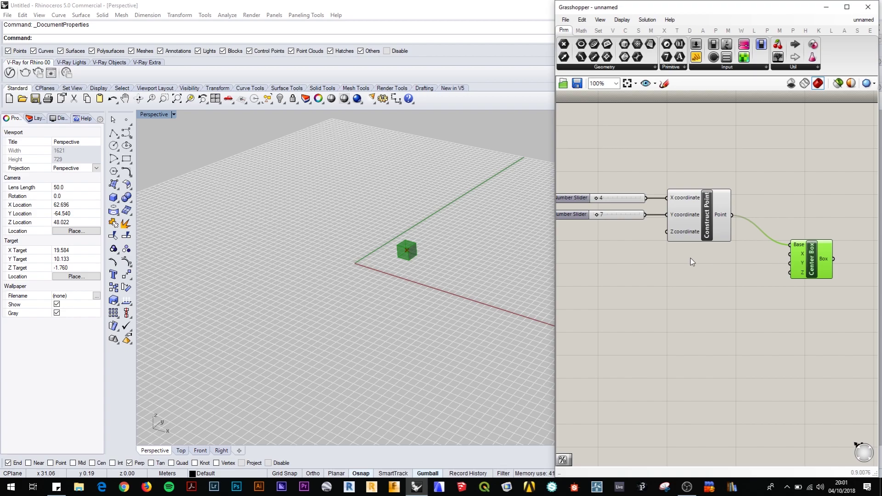
{"action": "double_click", "coordinate": [713, 265]}
{"action": "type", "text": "12"}
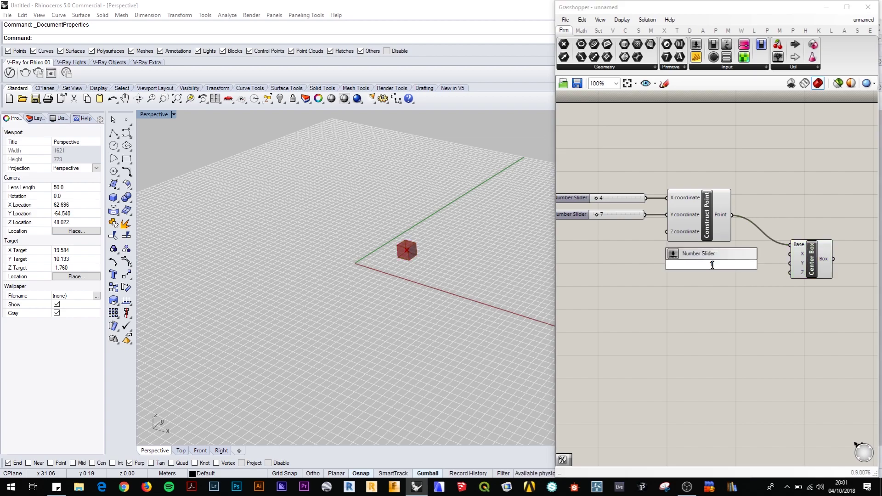
{"action": "key", "text": "Return"}
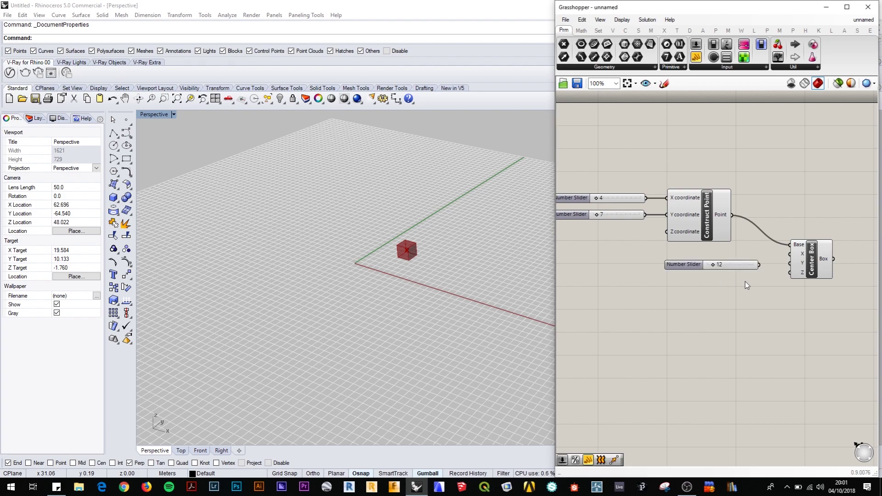
{"action": "left_click_drag", "start_coordinate": [760, 266], "coordinate": [790, 264]}
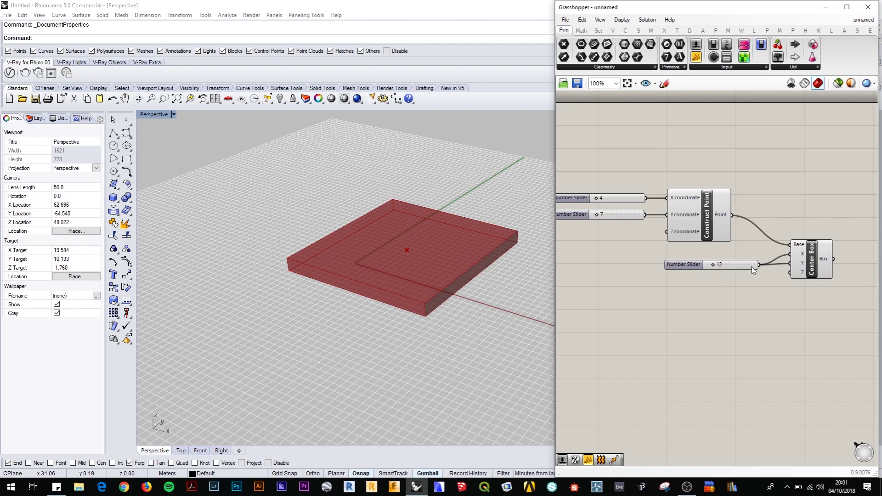
- Reposition the slider driving the box's X and Y size, trying 9 before raising it to a larger value
{"action": "left_click_drag", "start_coordinate": [716, 266], "coordinate": [714, 269]}
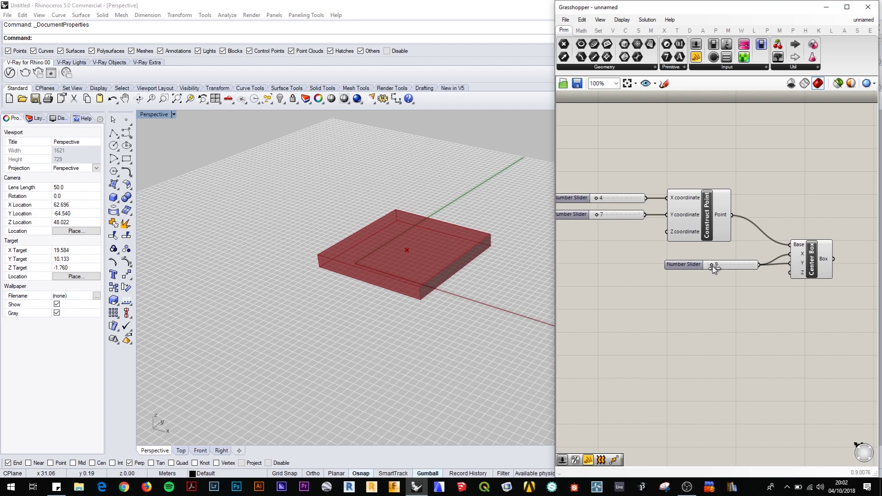
{"action": "left_click_drag", "start_coordinate": [741, 264], "coordinate": [728, 261]}
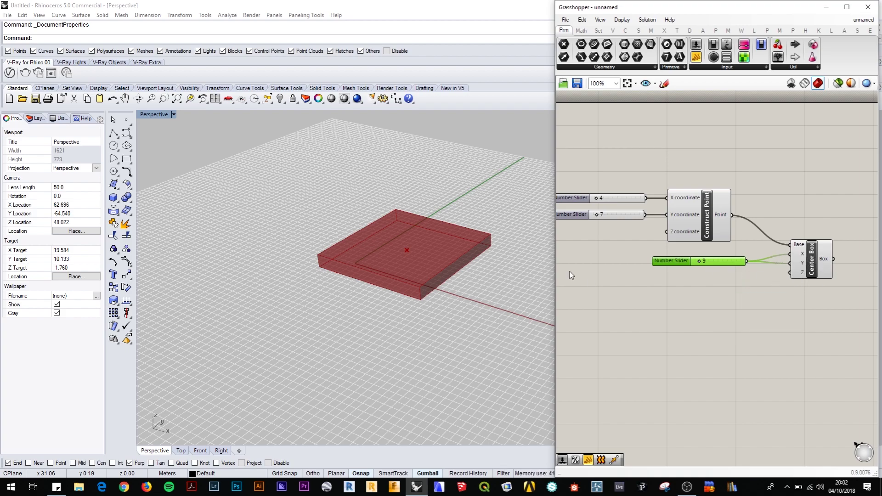
{"action": "right_click_drag", "start_coordinate": [388, 235], "coordinate": [327, 313], "text": "shift"}
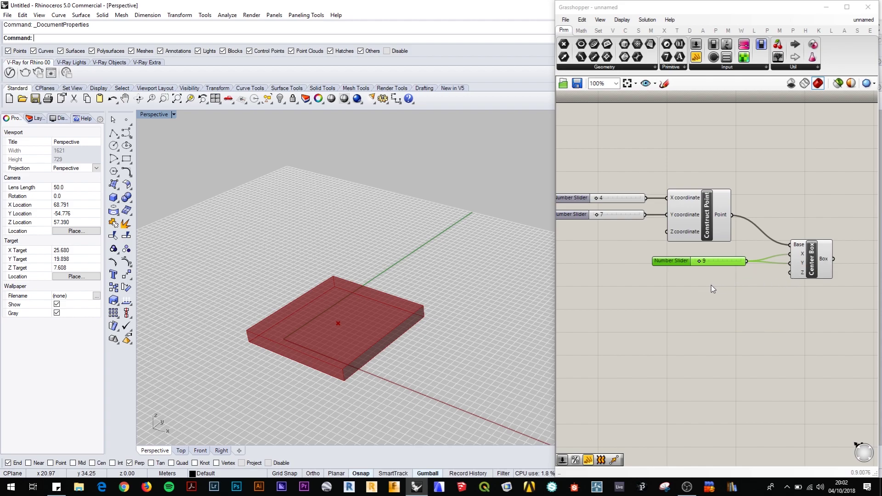
{"action": "left_click_drag", "start_coordinate": [699, 261], "coordinate": [702, 262]}
- Add a number slider ranging from 0 to 1 with value 0.5 and wire it to Center Box's Z input
{"action": "double_click", "coordinate": [688, 283]}
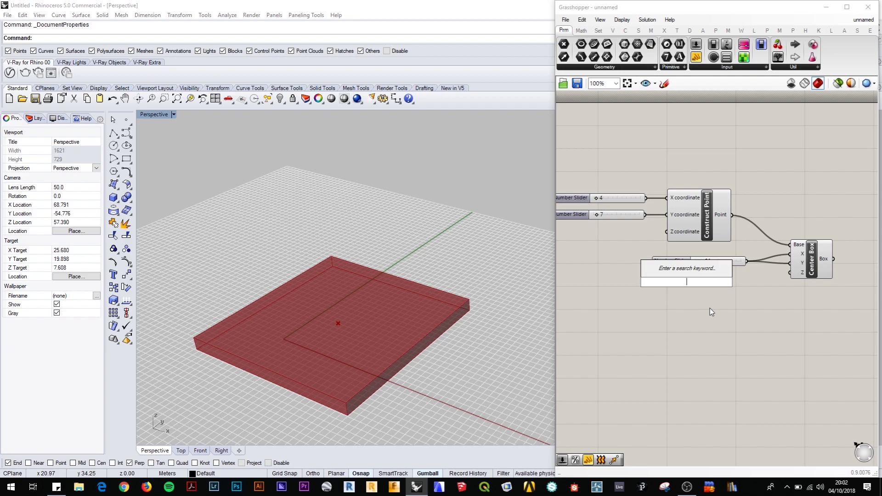
{"action": "type", "text": "0"}
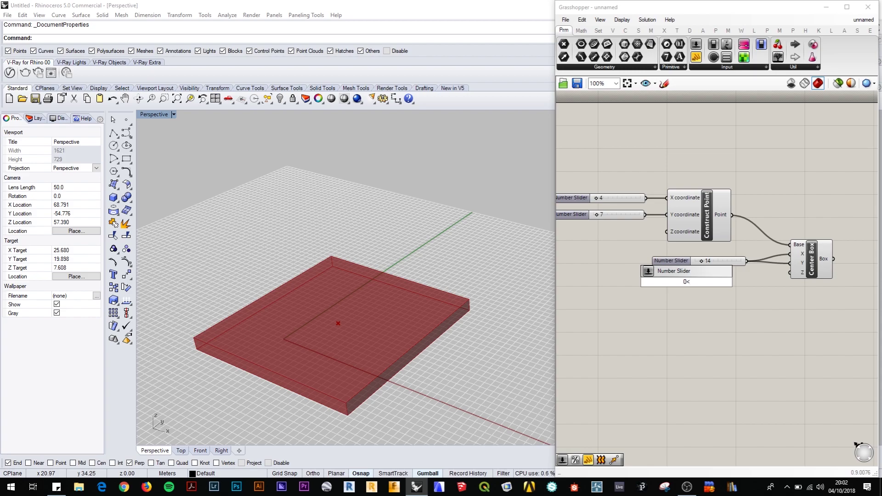
{"action": "type", "text": "<0.5<1"}
{"action": "key", "text": "Return"}
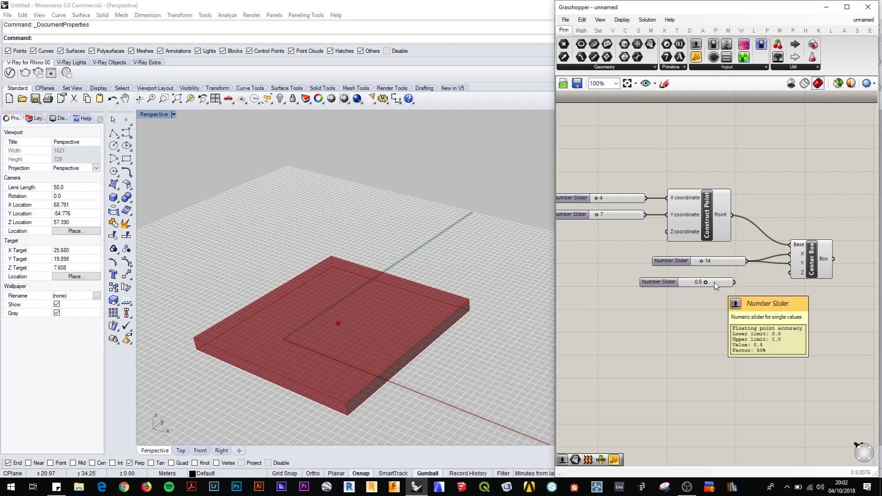
{"action": "left_click_drag", "start_coordinate": [735, 282], "coordinate": [791, 273]}
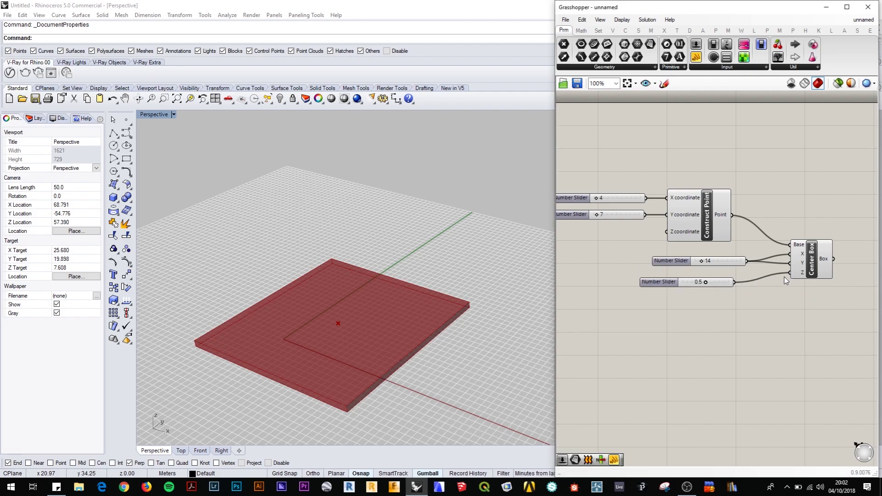
{"action": "mouse_move", "coordinate": [705, 283]}
{"action": "left_mouse_down"}
{"action": "mouse_move", "coordinate": [725, 283]}
{"action": "mouse_move", "coordinate": [662, 287]}
{"action": "mouse_move", "coordinate": [723, 288]}
{"action": "mouse_move", "coordinate": [688, 291]}
{"action": "mouse_move", "coordinate": [705, 291]}
{"action": "left_mouse_up"}
- Widen the Grasshopper window and place a Series component below and to the right of Center Box
{"action": "right_click_drag", "start_coordinate": [797, 321], "coordinate": [738, 309]}
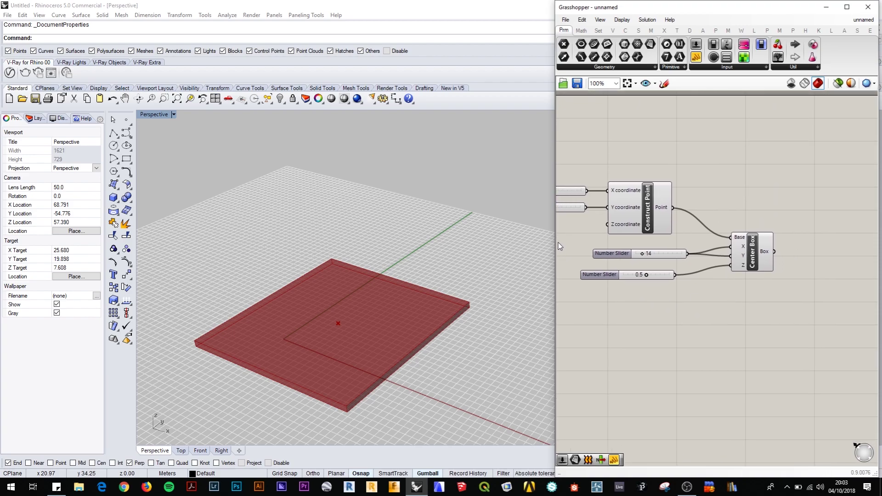
{"action": "left_click_drag", "start_coordinate": [555, 249], "coordinate": [411, 296]}
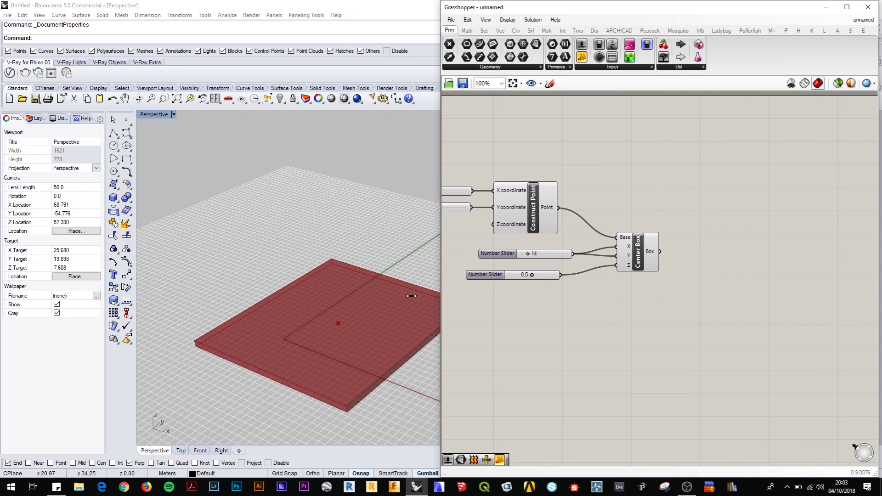
{"action": "right_click_drag", "start_coordinate": [497, 310], "coordinate": [565, 258]}
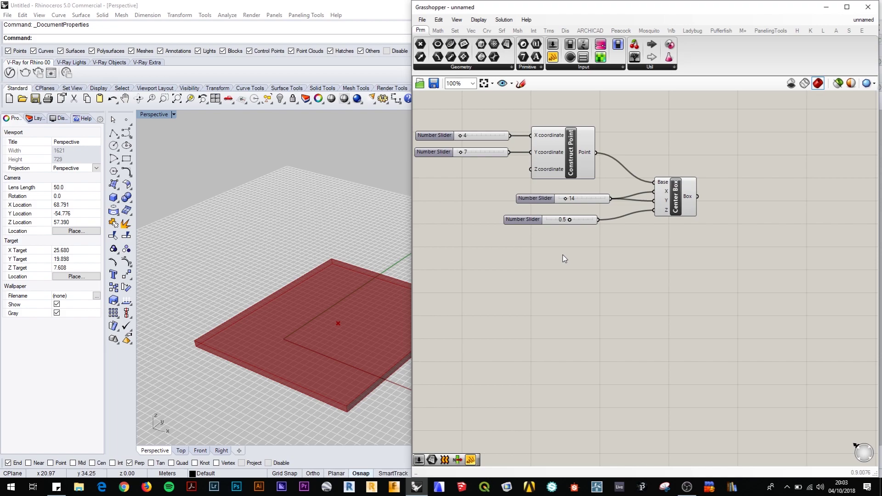
{"action": "double_click", "coordinate": [720, 267]}
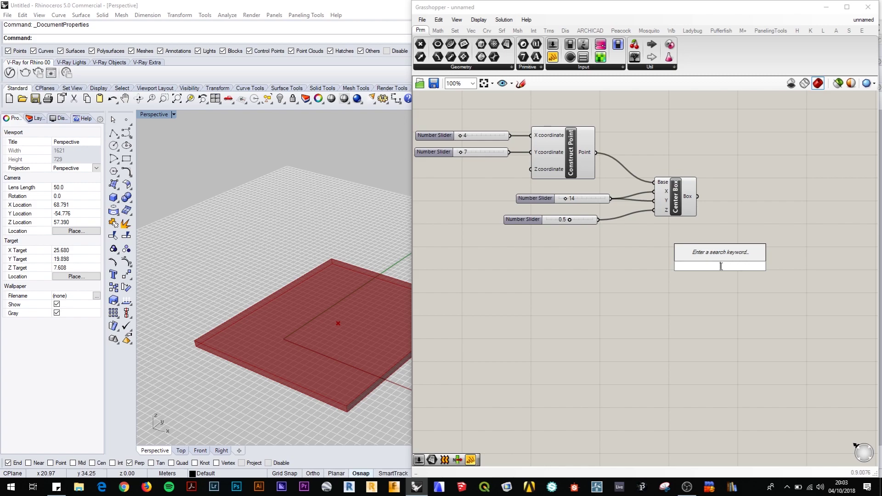
{"action": "type", "text": "ser"}
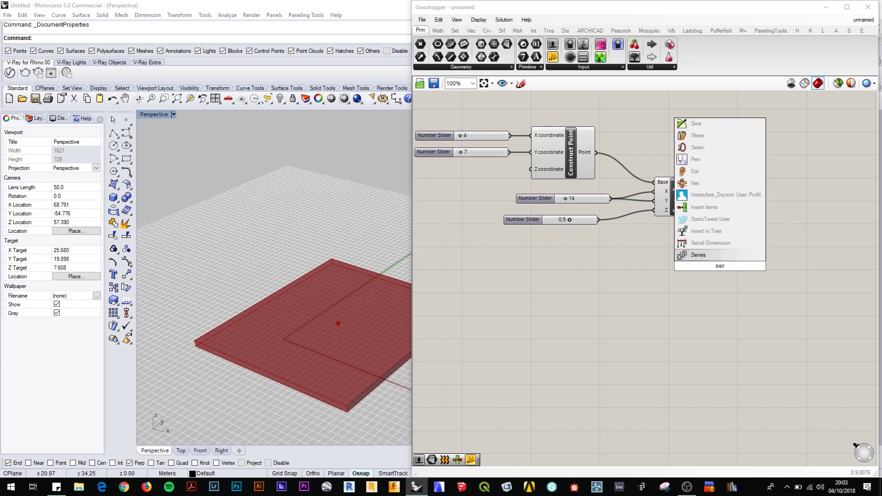
{"action": "left_click", "coordinate": [698, 256]}
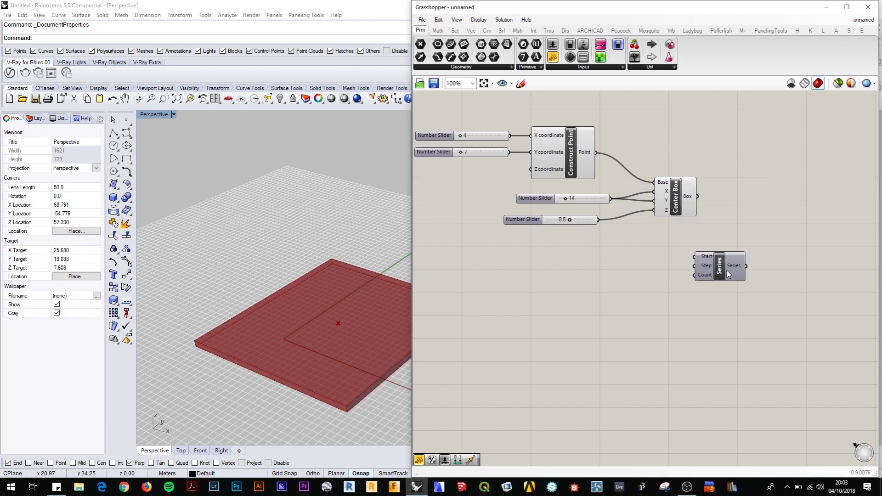
{"action": "left_click_drag", "start_coordinate": [727, 271], "coordinate": [752, 270]}
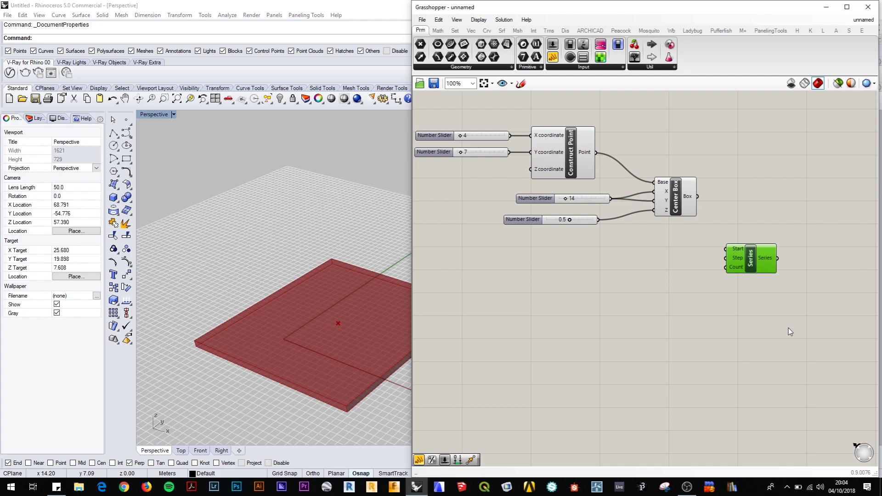
- Add a number slider with value 12, wire it to Series' Step input, and align it with that input
{"action": "double_click", "coordinate": [654, 273]}
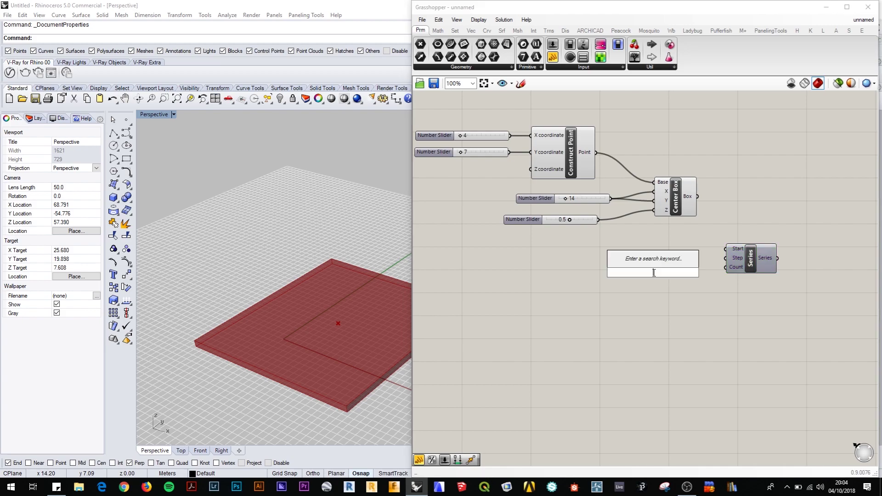
{"action": "type", "text": "12"}
{"action": "key", "text": "Return"}
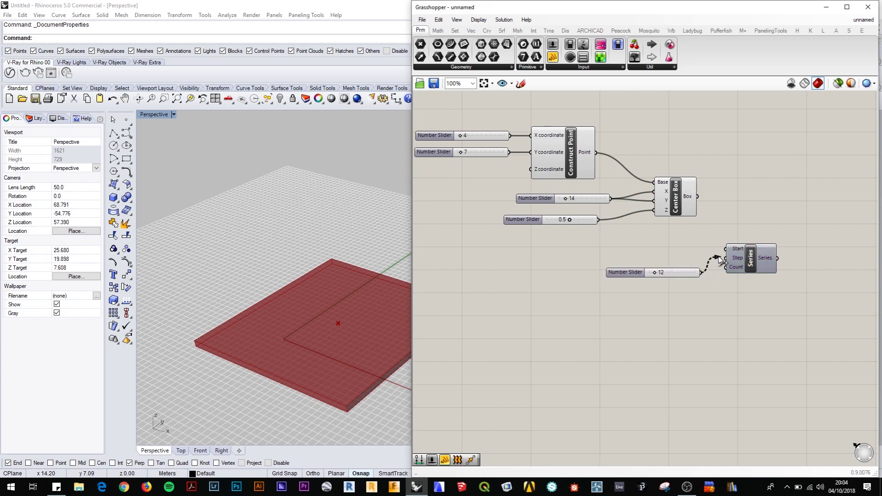
{"action": "left_click_drag", "start_coordinate": [683, 274], "coordinate": [683, 260]}
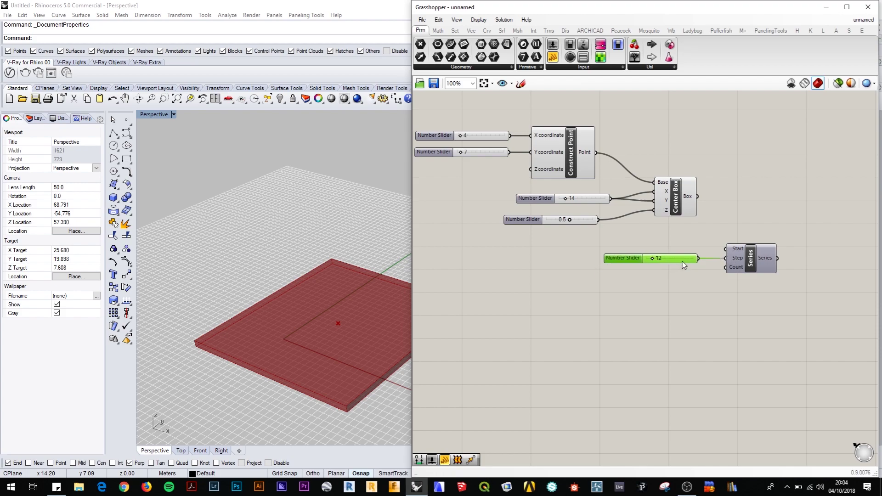
- Add another number slider with value 12, wire it to Series' Count input, and place it under the Step slider
{"action": "double_click", "coordinate": [651, 277]}
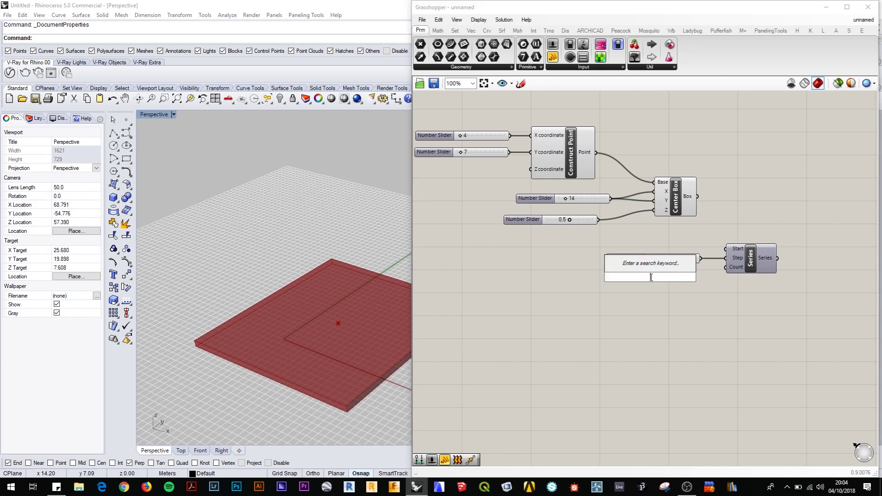
{"action": "type", "text": "12"}
{"action": "key", "text": "Return"}
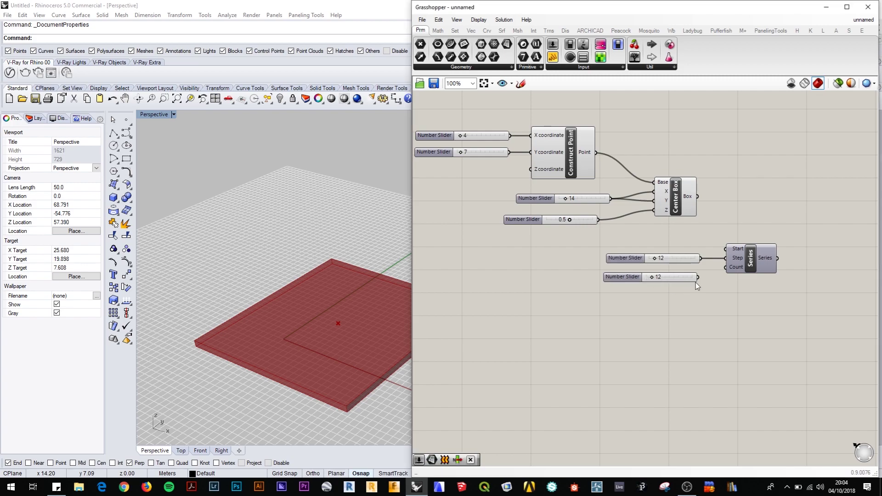
{"action": "mouse_move", "coordinate": [697, 278]}
{"action": "left_mouse_down"}
{"action": "mouse_move", "coordinate": [726, 267]}
{"action": "mouse_move", "coordinate": [685, 280]}
{"action": "left_mouse_up"}
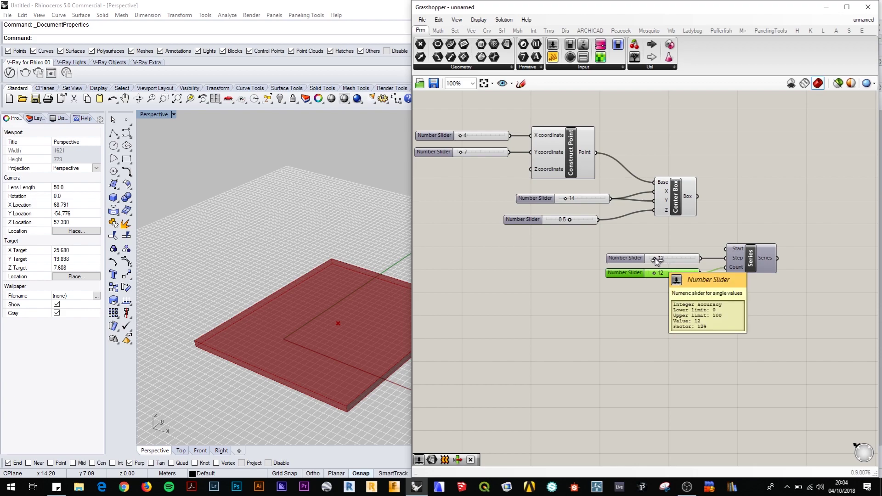
- Add a Move component to the right of Center Box and wire the Box output to its Geometry input
{"action": "right_click_drag", "start_coordinate": [699, 311], "coordinate": [653, 321]}
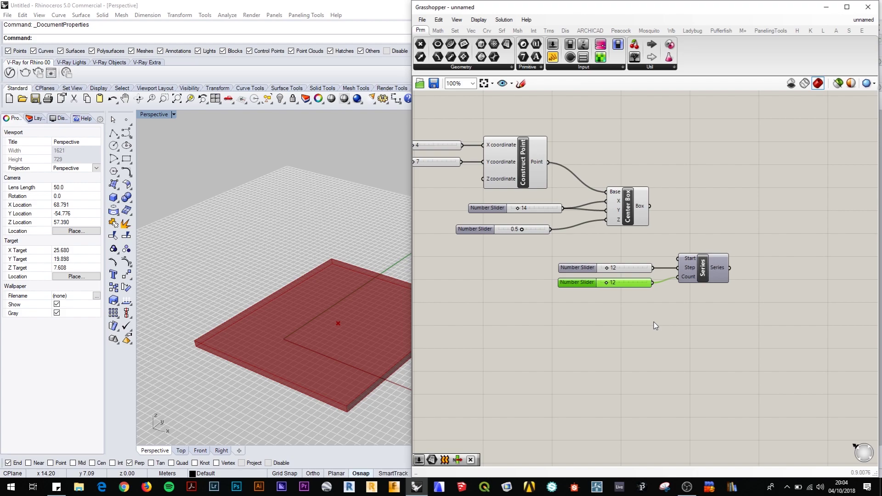
{"action": "right_click_drag", "start_coordinate": [701, 334], "coordinate": [647, 328]}
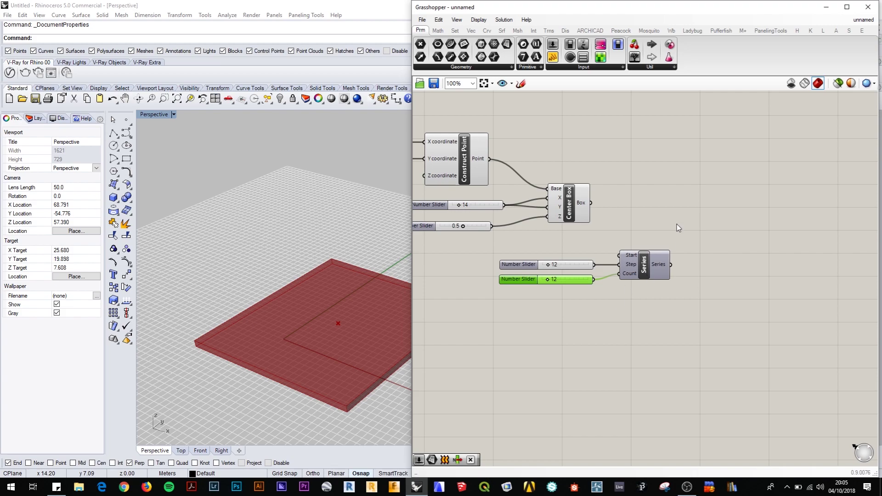
{"action": "double_click", "coordinate": [723, 216]}
{"action": "type", "text": "mo"}
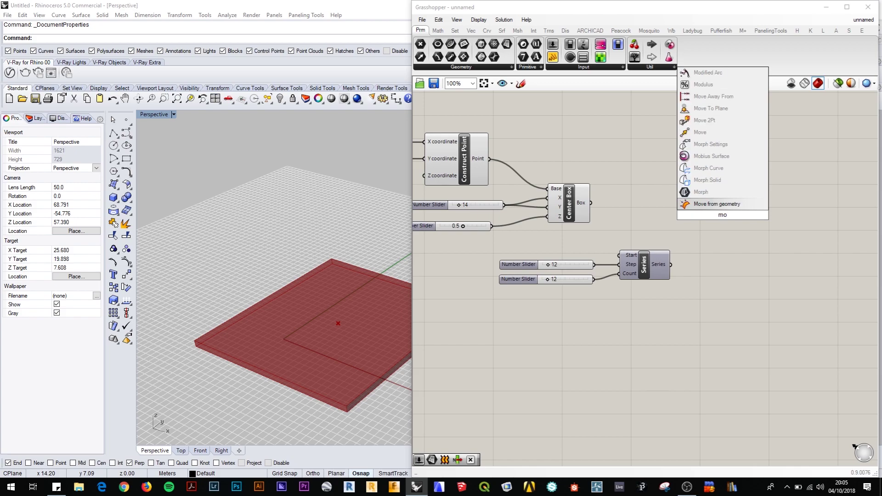
{"action": "type", "text": "ve"}
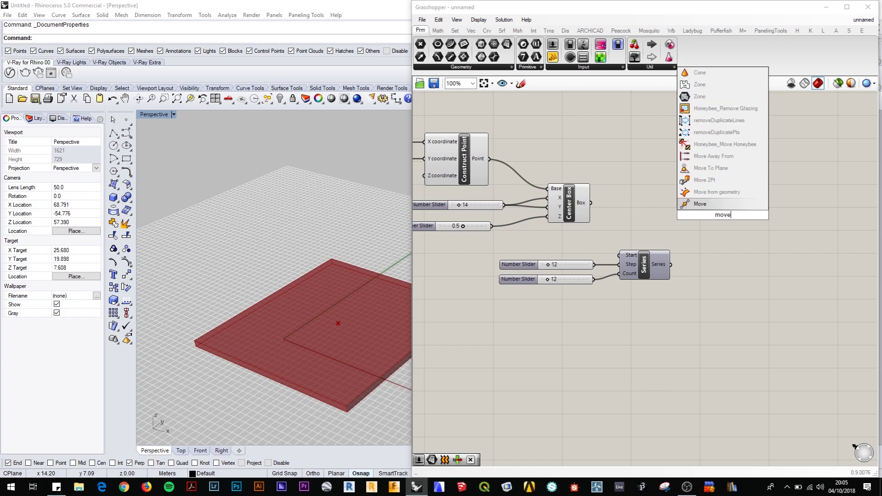
{"action": "left_click", "coordinate": [725, 207]}
{"action": "left_click", "coordinate": [720, 213]}
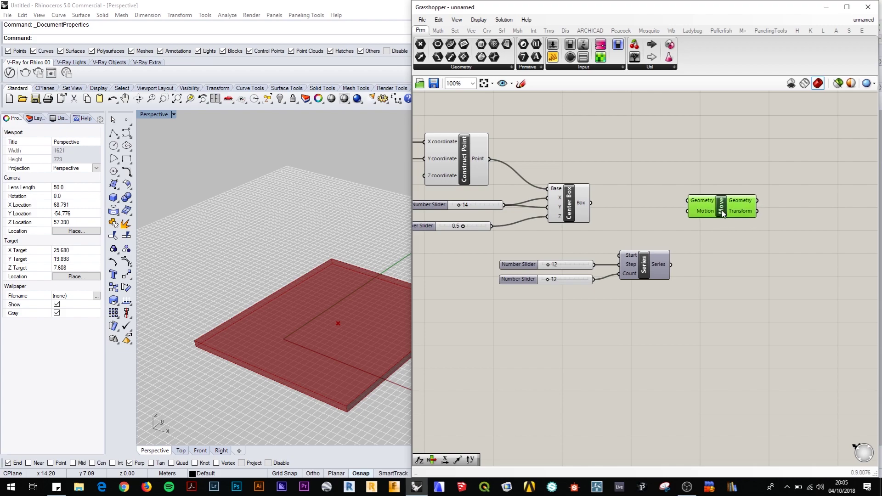
{"action": "mouse_move", "coordinate": [708, 215]}
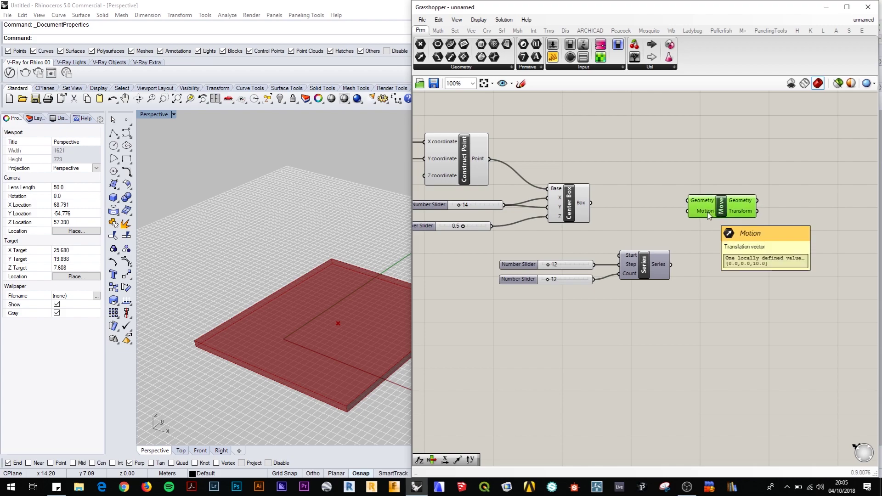
{"action": "left_click_drag", "start_coordinate": [593, 204], "coordinate": [692, 205]}
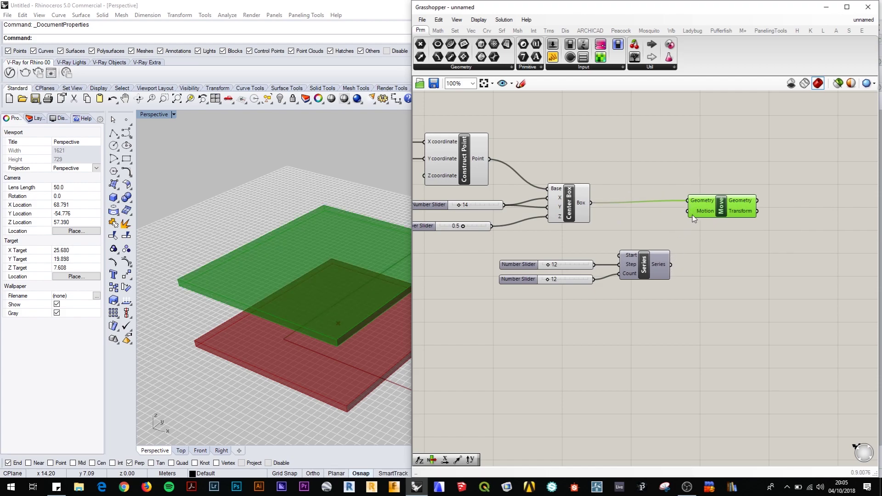
- Try feeding the Series output directly into Move's Motion input, and remove that wire
{"action": "left_click_drag", "start_coordinate": [671, 264], "coordinate": [688, 211]}
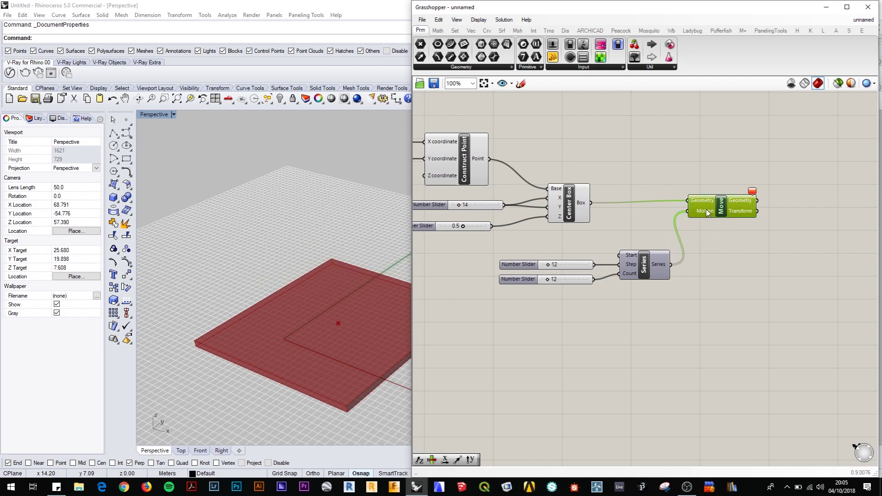
{"action": "mouse_move", "coordinate": [706, 212]}
{"action": "left_click_drag", "start_coordinate": [671, 265], "coordinate": [688, 212], "text": "ctrl"}
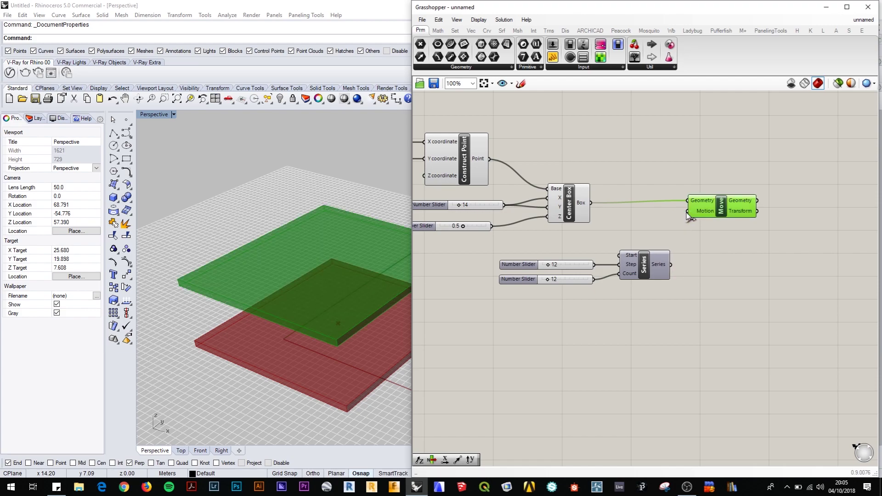
- Add a Unit Z component between Series and Move, wiring Series to its Factor and its Unit vector to Move's Motion input
{"action": "double_click", "coordinate": [715, 263]}
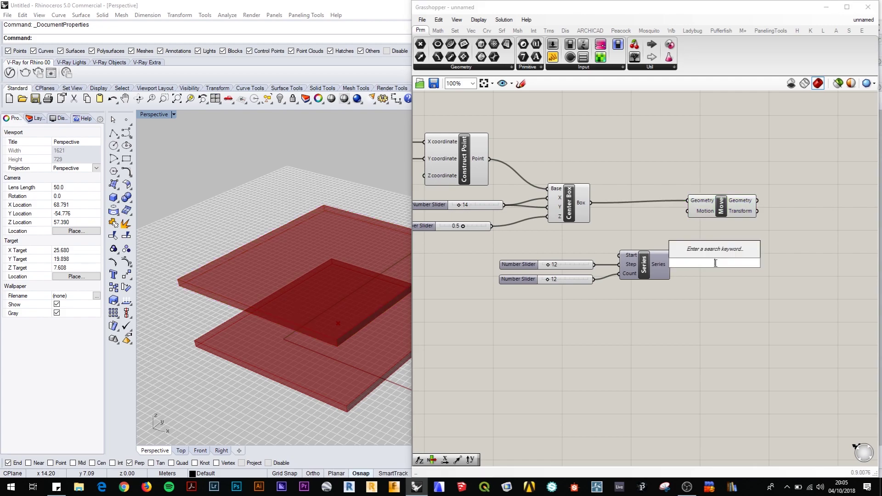
{"action": "type", "text": "z"}
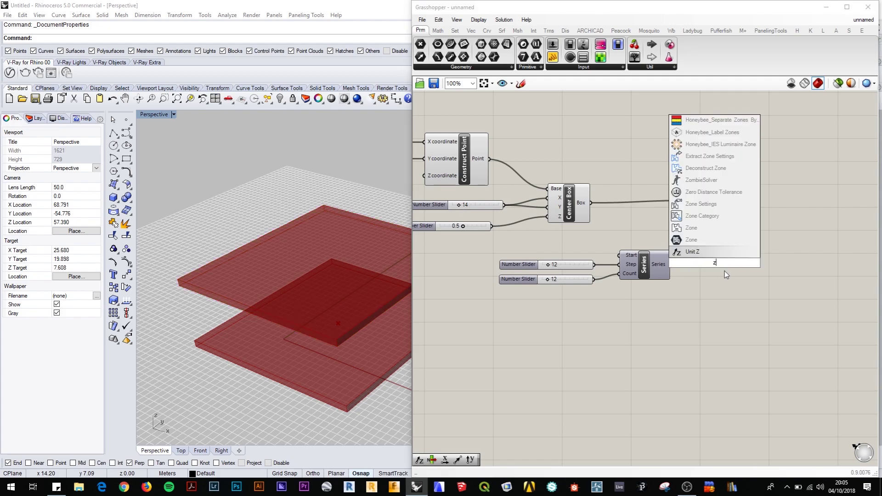
{"action": "key", "text": "Return"}
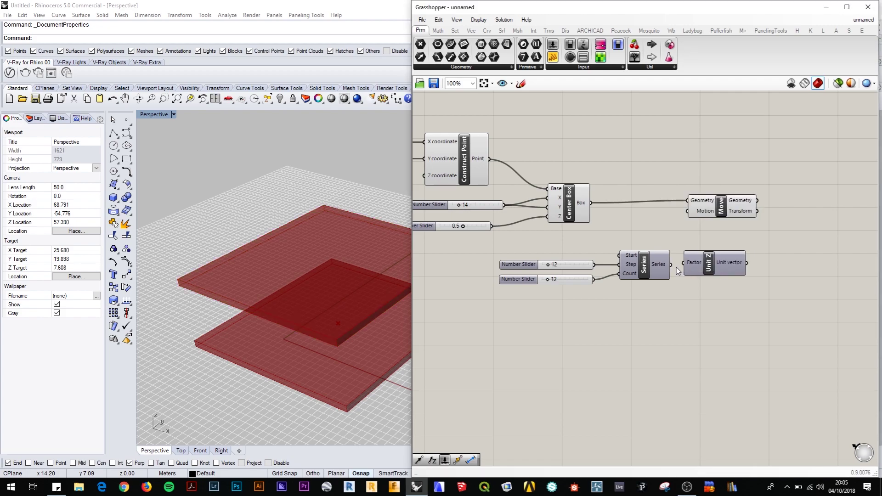
{"action": "left_click_drag", "start_coordinate": [671, 265], "coordinate": [686, 265]}
{"action": "left_click_drag", "start_coordinate": [732, 213], "coordinate": [791, 213]}
{"action": "left_click_drag", "start_coordinate": [746, 264], "coordinate": [747, 219]}
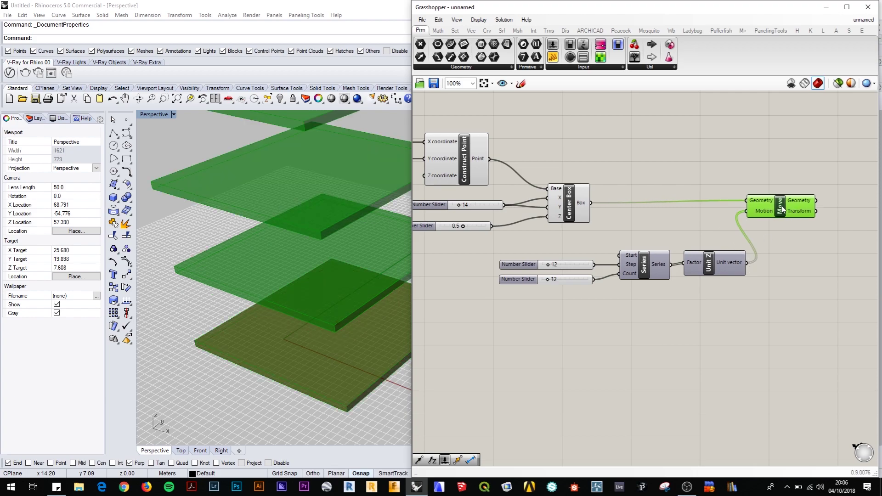
- Set the slider driving the Series Step to 4 to tighten the vertical spacing of the stacked boxes
{"action": "scroll", "coordinate": [357, 202], "scroll_direction": "down", "scroll_amount": 10}
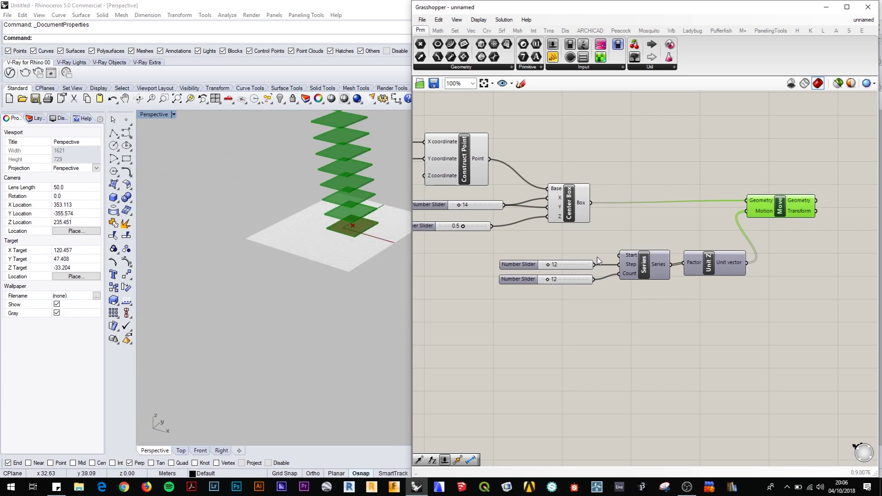
{"action": "right_click_drag", "start_coordinate": [372, 199], "coordinate": [353, 283], "text": "shift"}
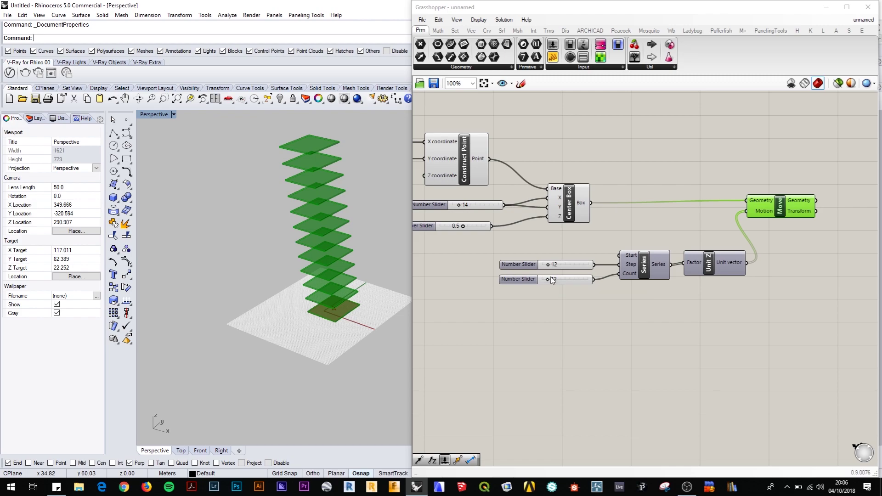
{"action": "left_click_drag", "start_coordinate": [549, 267], "coordinate": [545, 269]}
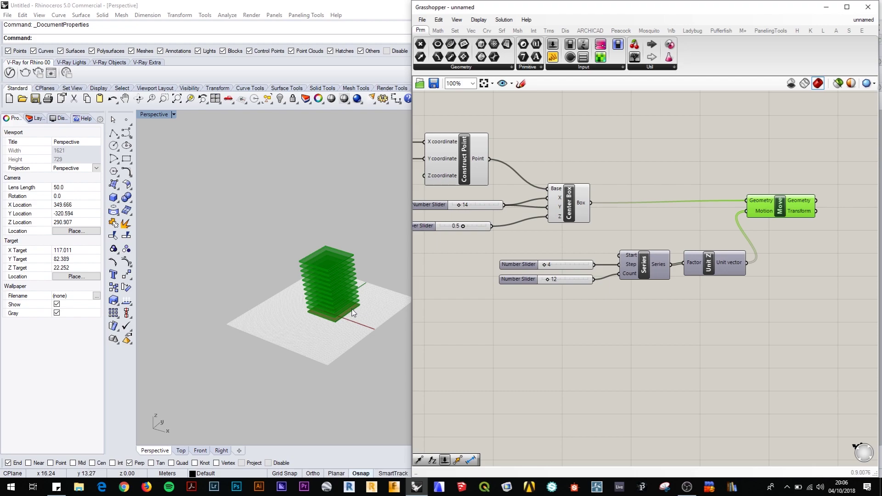
{"action": "scroll", "coordinate": [343, 304], "scroll_direction": "up", "scroll_amount": 8}
{"action": "right_click_drag", "start_coordinate": [319, 294], "coordinate": [311, 265]}
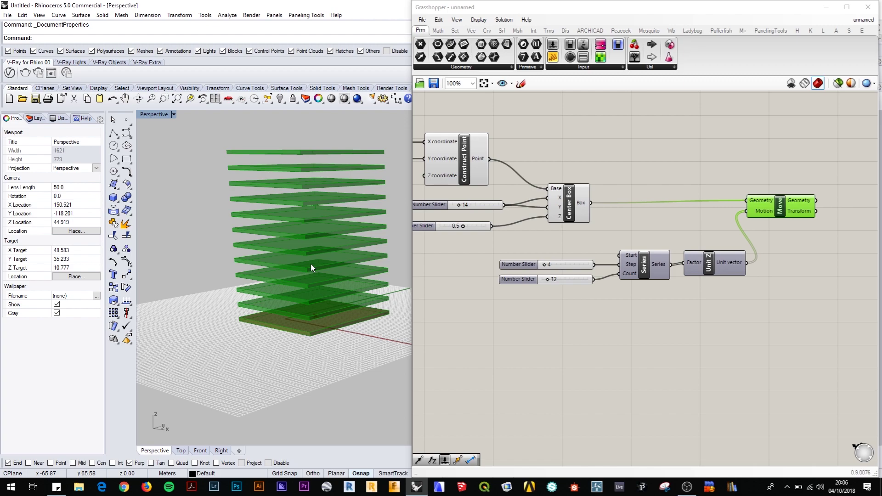
{"action": "mouse_move", "coordinate": [310, 263]}
{"action": "right_mouse_down"}
{"action": "mouse_move", "coordinate": [308, 250]}
{"action": "mouse_move", "coordinate": [322, 272]}
{"action": "right_mouse_up"}
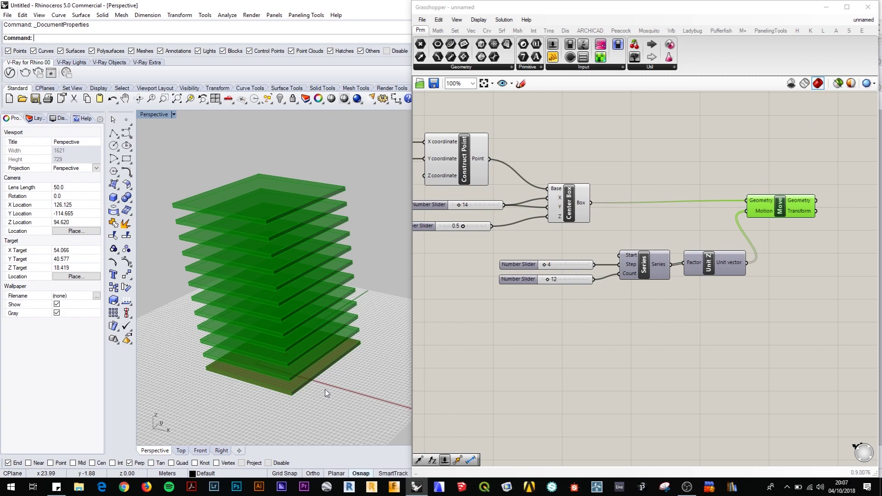
- Compare the Center Box slab with the Move component's stacked slabs, with selected-only preview switched off and back on
{"action": "scroll", "coordinate": [288, 390], "scroll_direction": "up", "scroll_amount": 5}
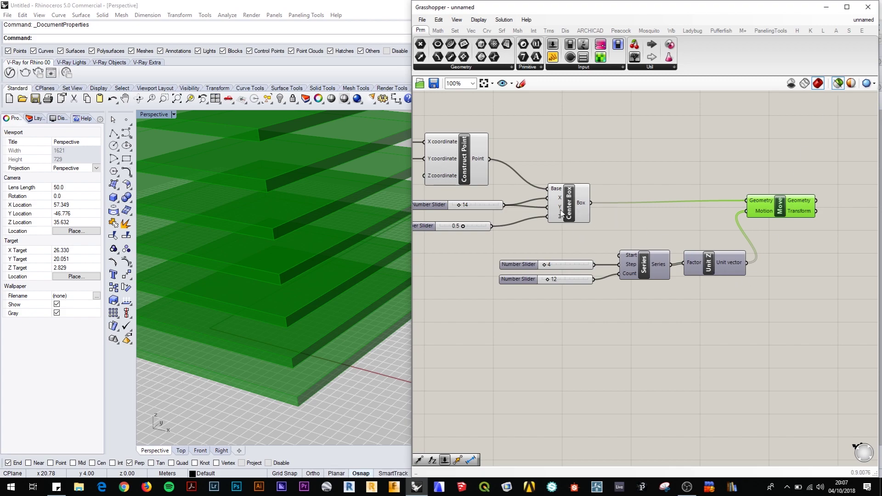
{"action": "left_click", "coordinate": [584, 197]}
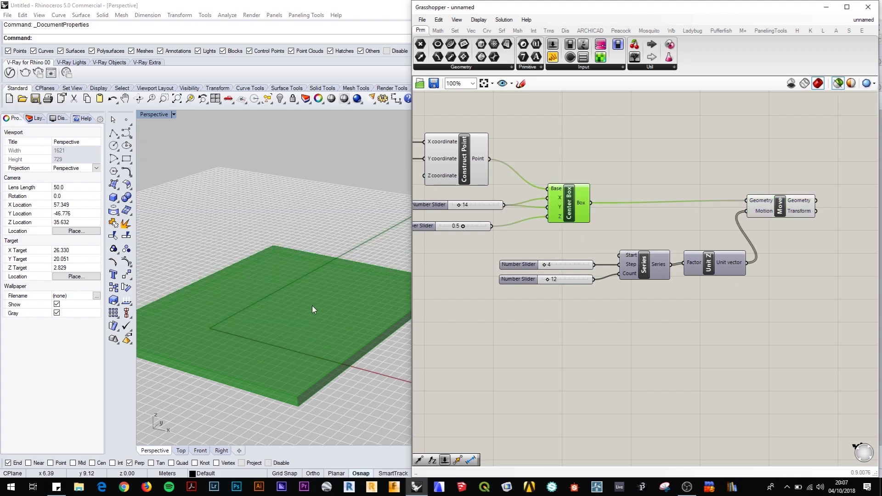
{"action": "scroll", "coordinate": [280, 293], "scroll_direction": "down", "scroll_amount": 5}
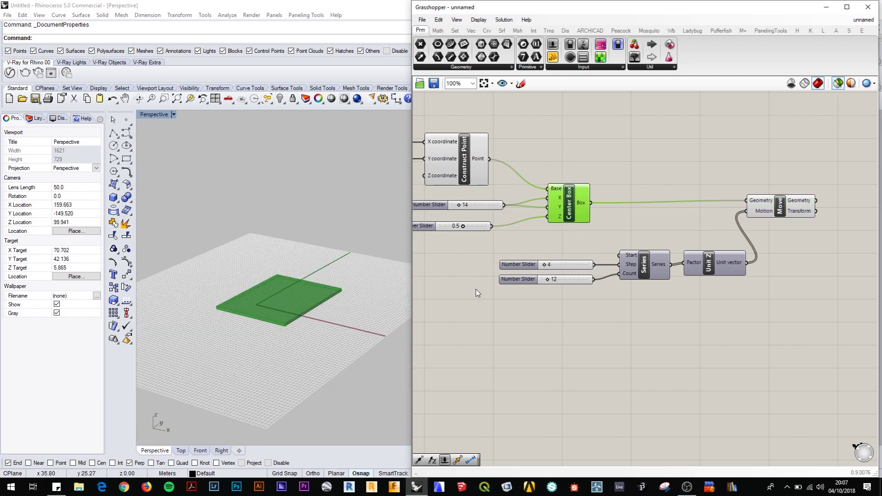
{"action": "left_click", "coordinate": [786, 208]}
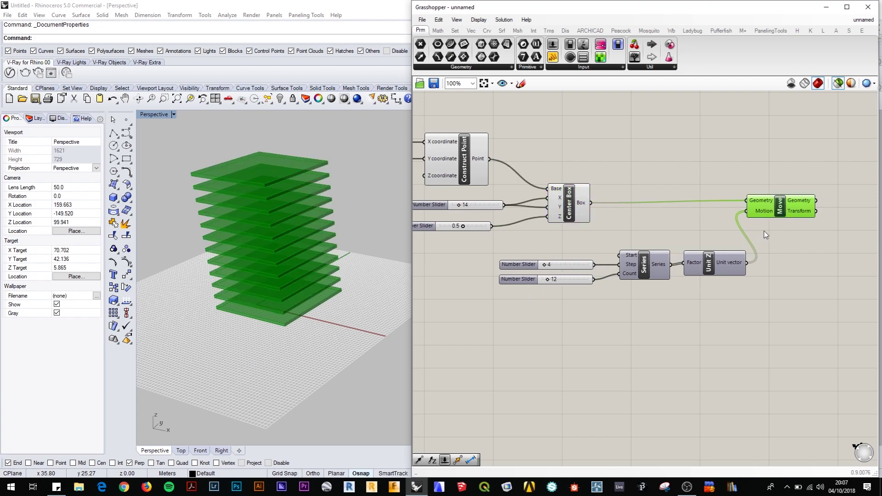
{"action": "right_click_drag", "start_coordinate": [763, 232], "coordinate": [717, 232]}
{"action": "right_click", "coordinate": [716, 233]}
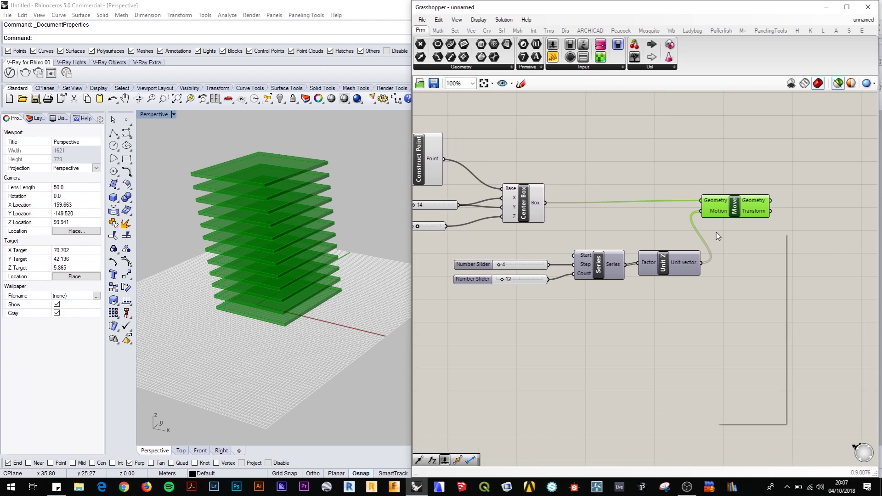
{"action": "left_click", "coordinate": [839, 84]}
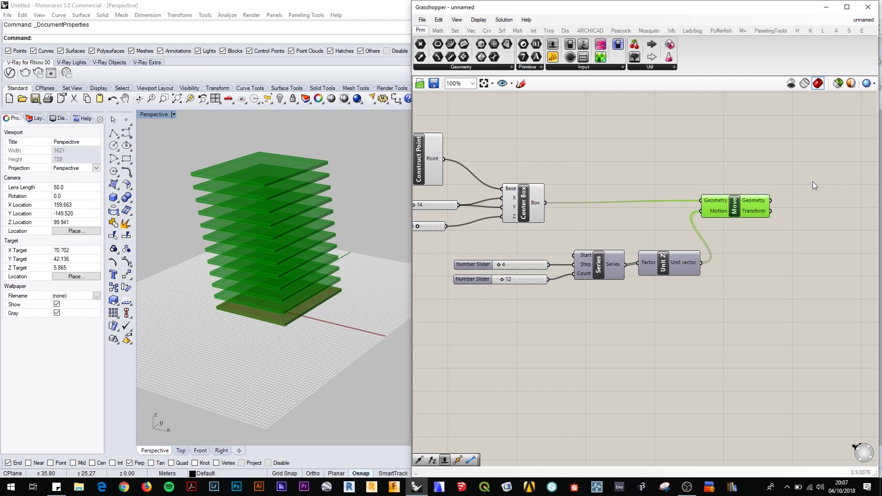
{"action": "left_click", "coordinate": [839, 84]}
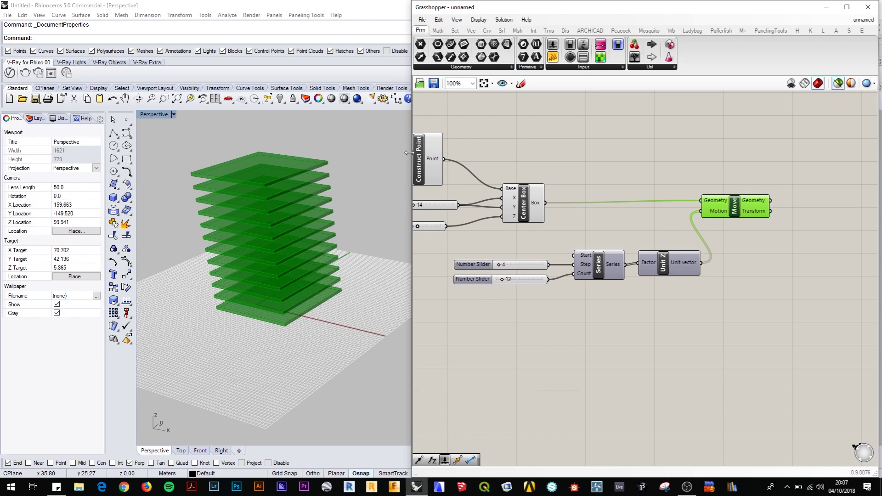
- Inspect what Construct Point, Center Box, Series, Unit Z and Move each preview by selecting them one at a time
{"action": "left_click", "coordinate": [430, 158]}
{"action": "left_click", "coordinate": [524, 206]}
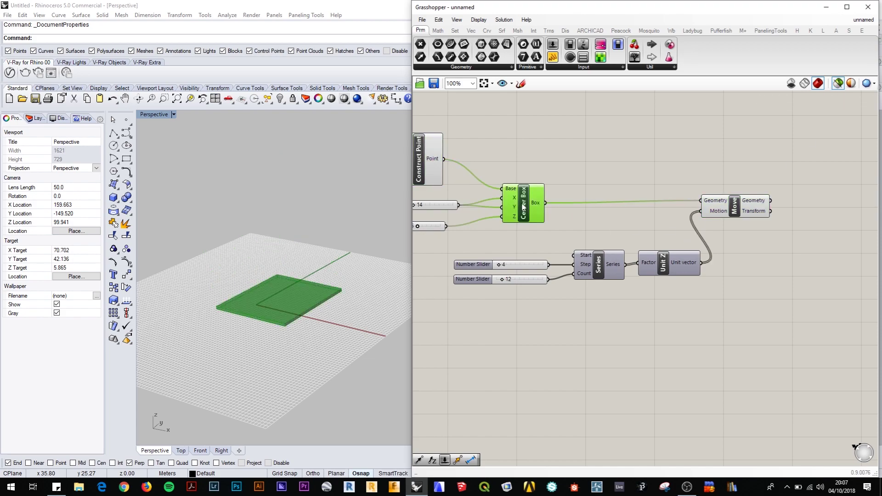
{"action": "left_click", "coordinate": [705, 209]}
{"action": "left_click", "coordinate": [618, 258]}
{"action": "left_click", "coordinate": [674, 258]}
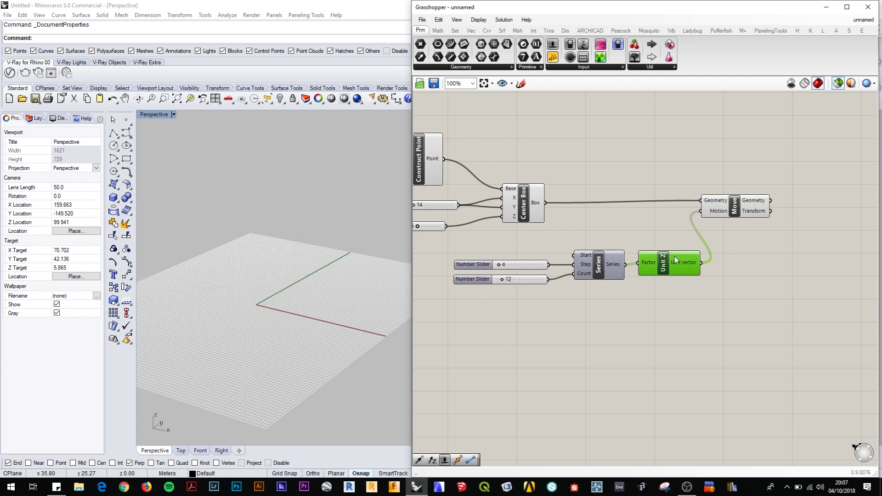
{"action": "left_click", "coordinate": [731, 214]}
{"action": "mouse_move", "coordinate": [731, 215]}
{"action": "left_mouse_down"}
{"action": "mouse_move", "coordinate": [721, 213]}
{"action": "mouse_move", "coordinate": [749, 213]}
{"action": "left_mouse_up"}
{"action": "left_click", "coordinate": [437, 152]}
{"action": "left_click", "coordinate": [516, 195]}
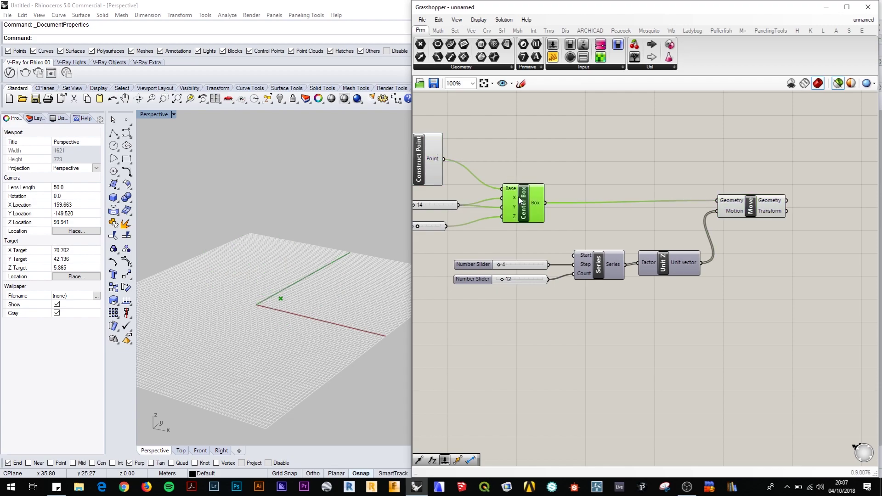
- Tidy the canvas by shifting the Series group and Move closer and aligning the box-size slider above the thickness slider
{"action": "left_click_drag", "start_coordinate": [767, 247], "coordinate": [434, 324]}
{"action": "right_click_drag", "start_coordinate": [530, 368], "coordinate": [665, 346]}
{"action": "left_click_drag", "start_coordinate": [734, 251], "coordinate": [615, 263]}
{"action": "left_click_drag", "start_coordinate": [855, 197], "coordinate": [759, 188]}
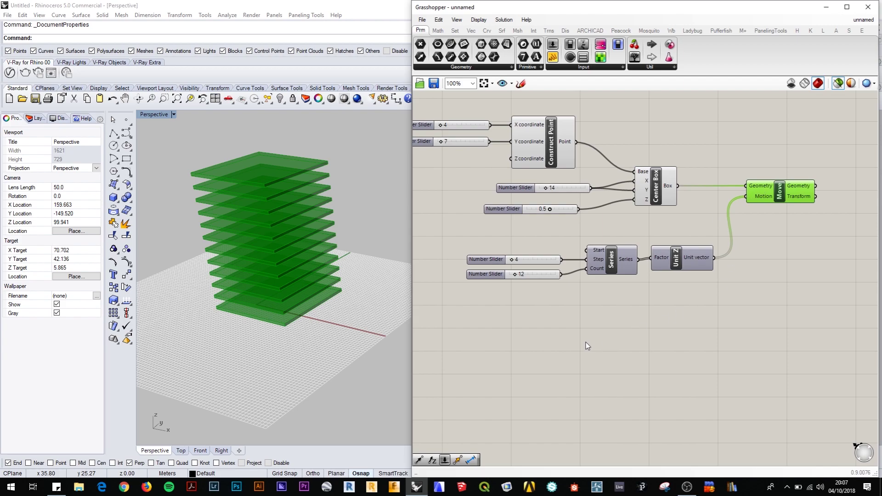
{"action": "left_click_drag", "start_coordinate": [577, 190], "coordinate": [565, 190]}
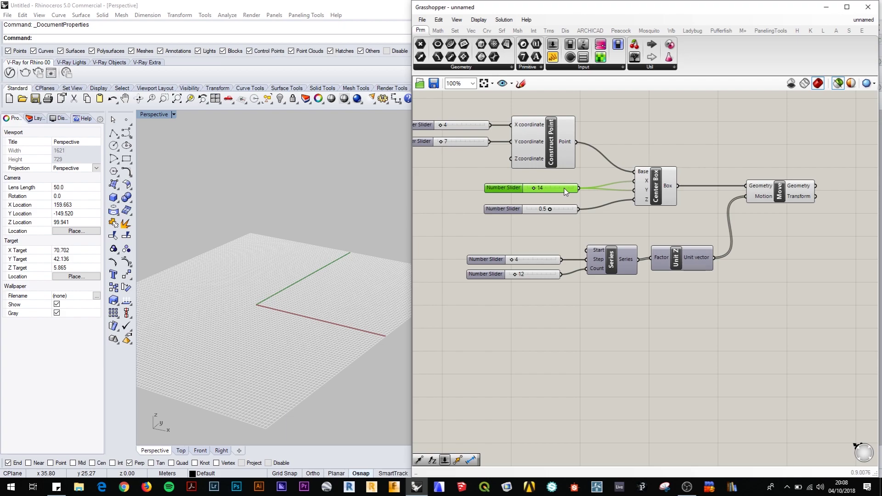
- With Move selected for preview, set the Series Step slider to 2 and the Count slider to 29
{"action": "left_click", "coordinate": [786, 192]}
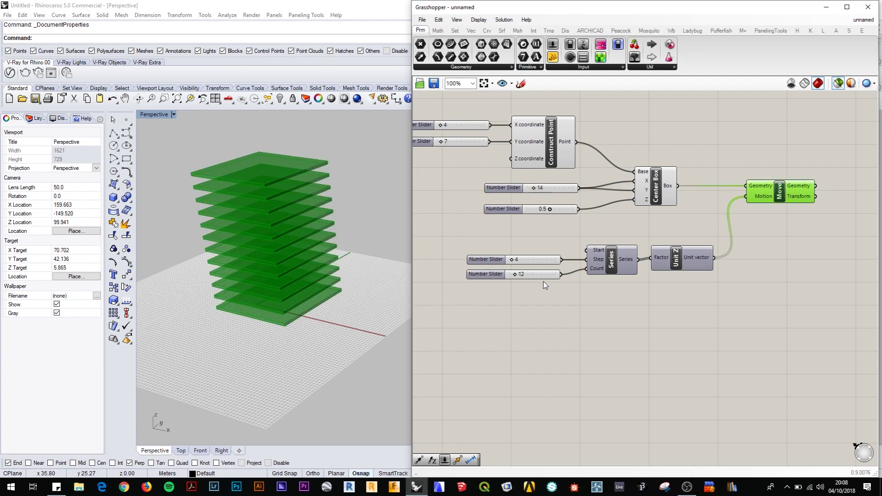
{"action": "left_click_drag", "start_coordinate": [515, 275], "coordinate": [517, 274]}
{"action": "left_click", "coordinate": [513, 260]}
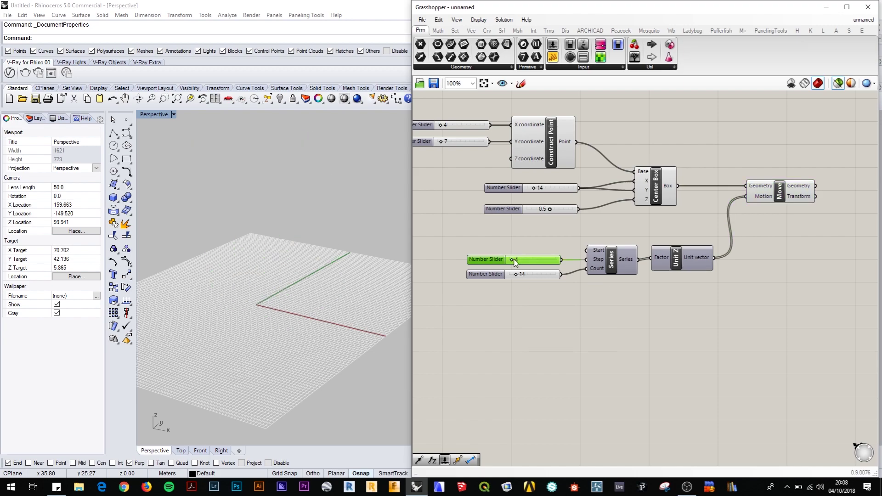
{"action": "left_click", "coordinate": [788, 189]}
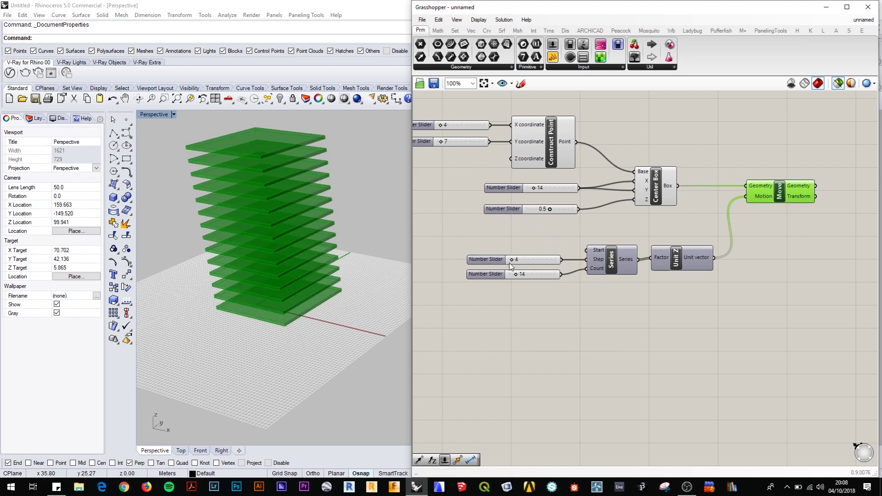
{"action": "left_click_drag", "start_coordinate": [511, 261], "coordinate": [525, 276]}
{"action": "right_click_drag", "start_coordinate": [278, 245], "coordinate": [281, 245]}
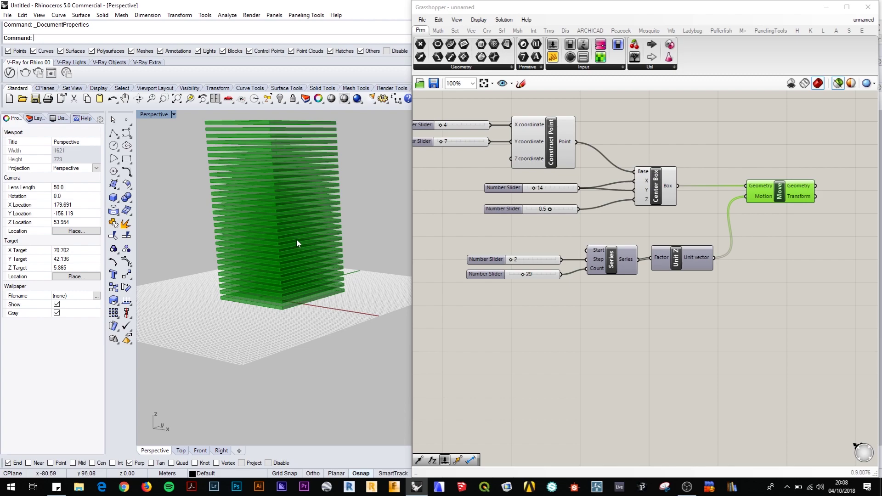
- Copy Construct Point together with its X and Y sliders and place the duplicate below the Series group
{"action": "right_click_drag", "start_coordinate": [815, 147], "coordinate": [844, 173]}
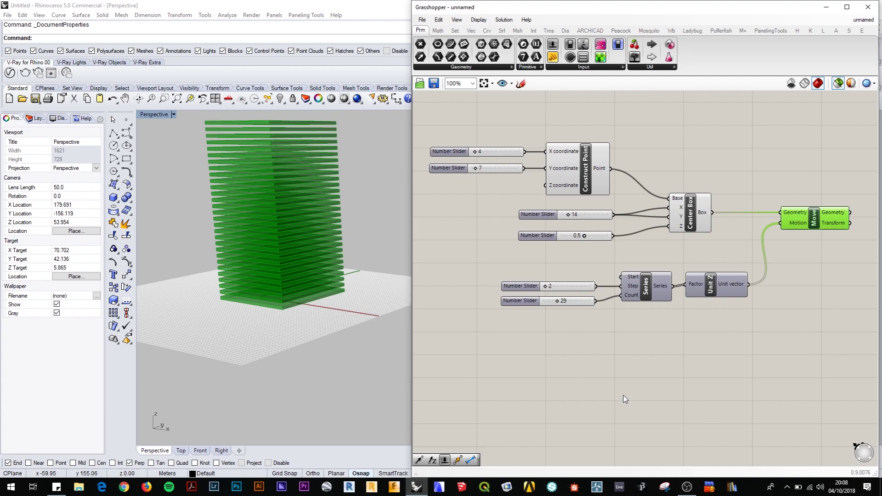
{"action": "right_click_drag", "start_coordinate": [588, 384], "coordinate": [629, 380]}
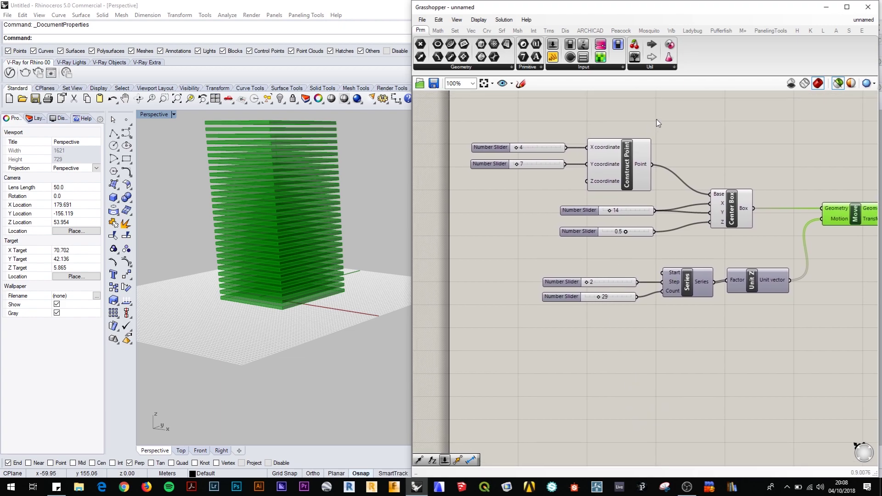
{"action": "left_click_drag", "start_coordinate": [667, 114], "coordinate": [455, 198]}
{"action": "key", "text": "ctrl+c"}
{"action": "key", "text": "ctrl+v"}
{"action": "left_click_drag", "start_coordinate": [643, 170], "coordinate": [656, 385]}
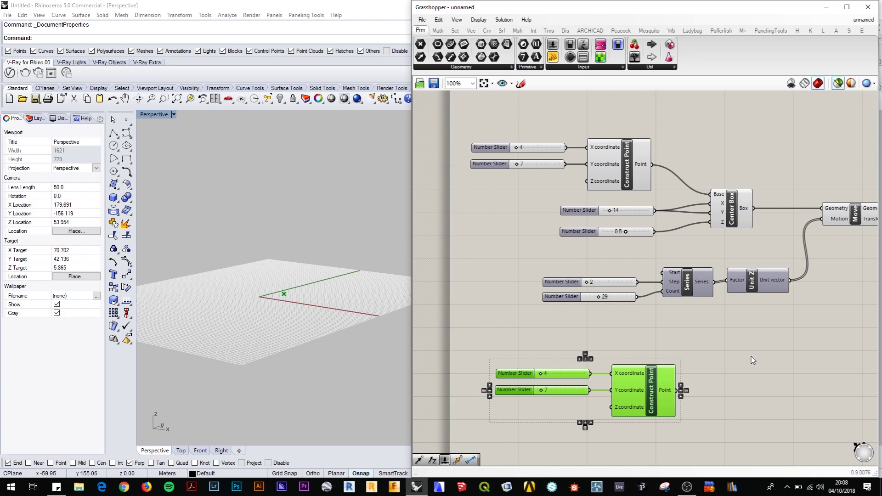
- Try duplicating the original Construct Point and its sliders directly while moving them, and delete each extra copy
{"action": "left_click_drag", "start_coordinate": [468, 116], "coordinate": [665, 207]}
{"action": "mouse_move", "coordinate": [632, 164]}
{"action": "left_mouse_down", "text": "ctrl"}
{"action": "mouse_move", "coordinate": [652, 211]}
{"action": "mouse_move", "coordinate": [752, 348]}
{"action": "mouse_move", "coordinate": [622, 174]}
{"action": "left_mouse_up", "text": "ctrl"}
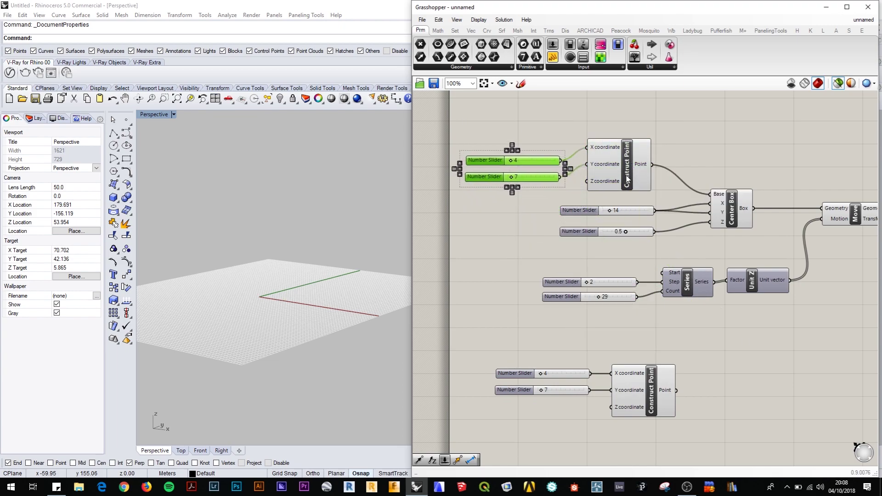
{"action": "left_click_drag", "start_coordinate": [665, 115], "coordinate": [469, 206]}
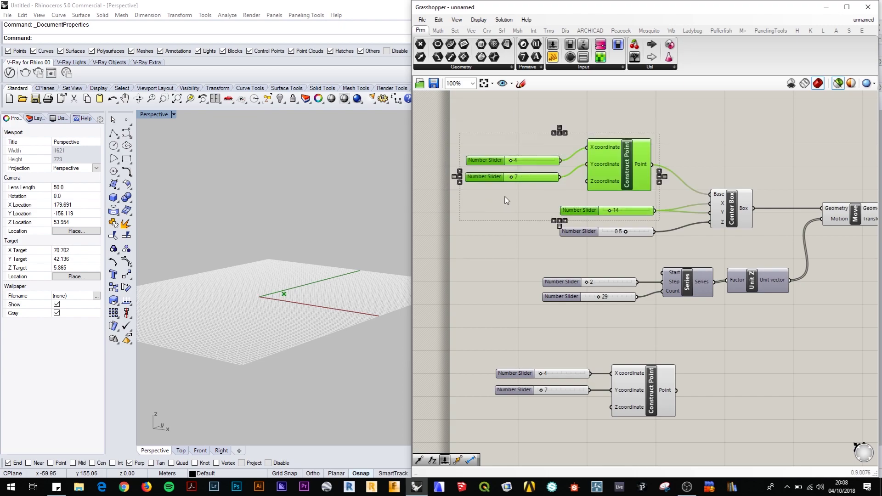
{"action": "left_click_drag", "start_coordinate": [666, 115], "coordinate": [460, 196]}
{"action": "left_click_drag", "start_coordinate": [617, 161], "coordinate": [729, 439], "text": "alt"}
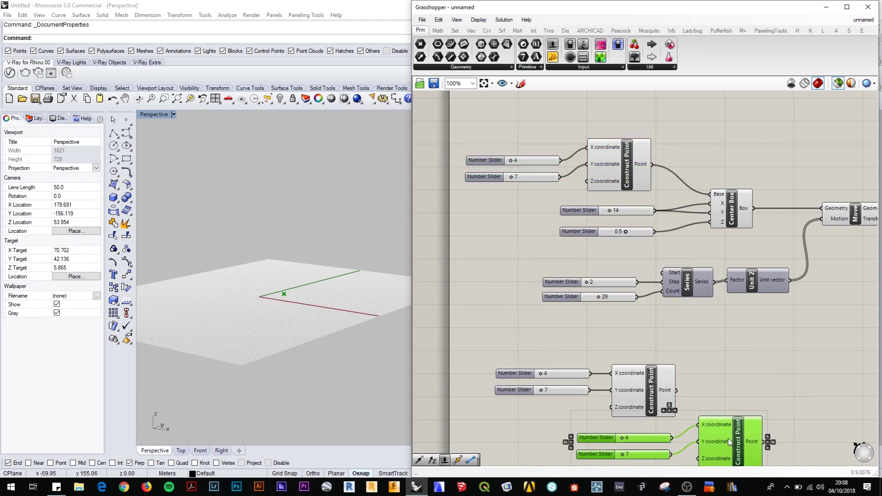
{"action": "key", "text": "Delete"}
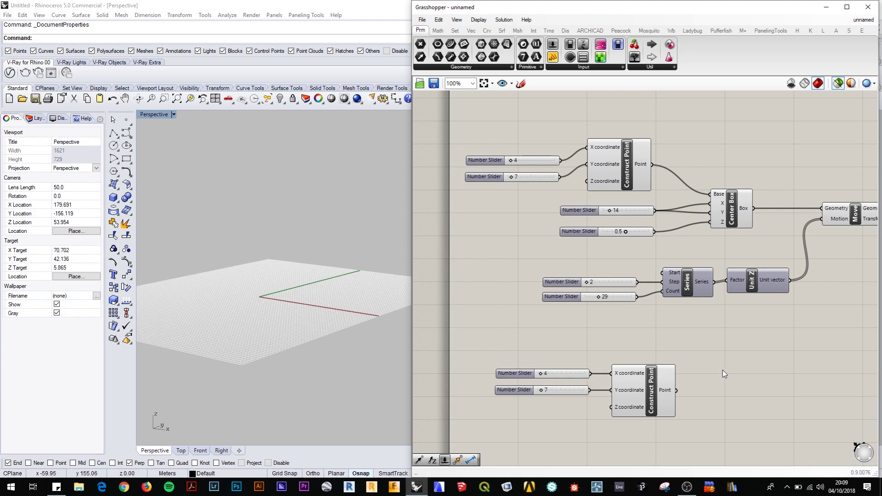
{"action": "left_click_drag", "start_coordinate": [677, 106], "coordinate": [386, 198]}
{"action": "left_click_drag", "start_coordinate": [626, 162], "coordinate": [817, 386]}
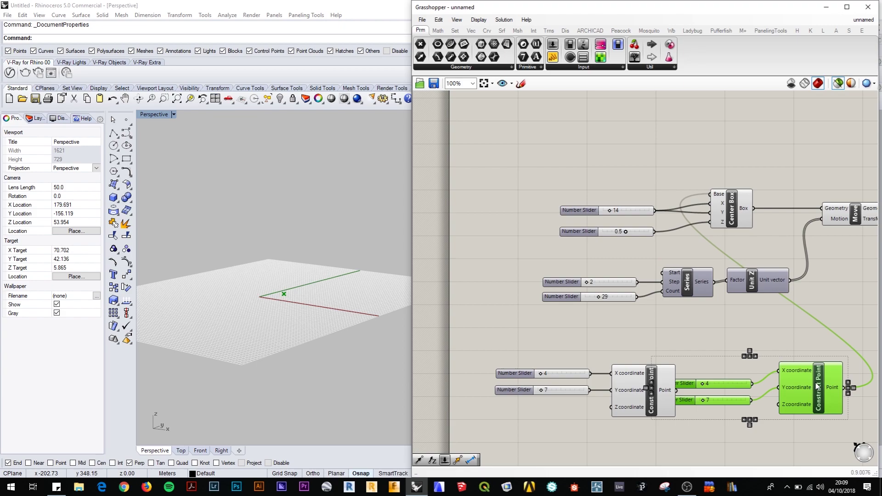
{"action": "left_click_drag", "start_coordinate": [817, 386], "coordinate": [818, 386], "text": "alt"}
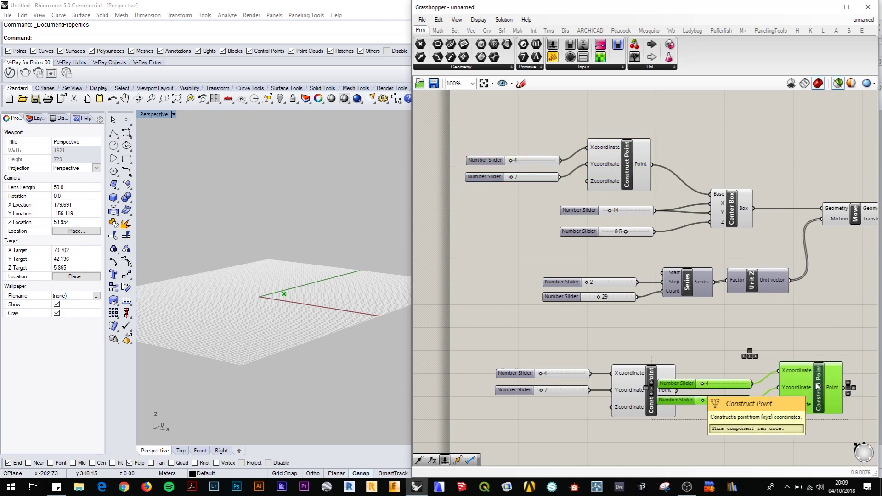
{"action": "key", "text": "Delete"}
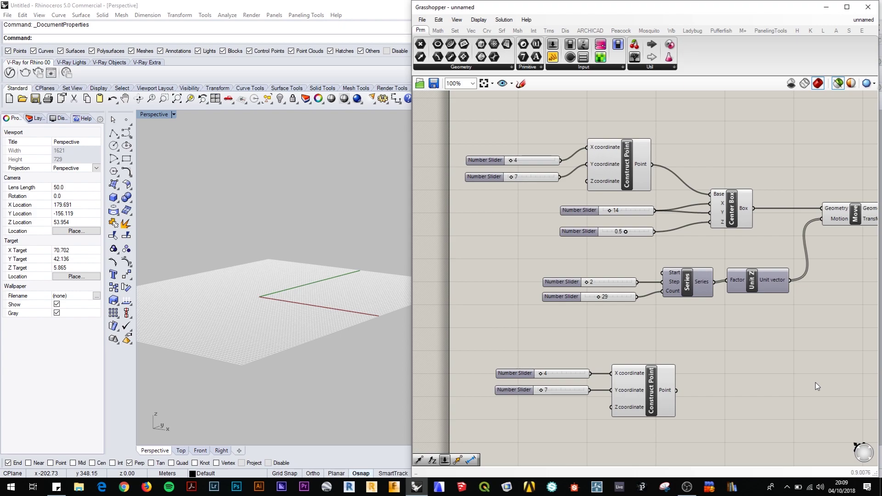
- Add a Circle CNR component beside the duplicated Construct Point and wire the Point output to its Center input
{"action": "right_click_drag", "start_coordinate": [773, 356], "coordinate": [734, 324]}
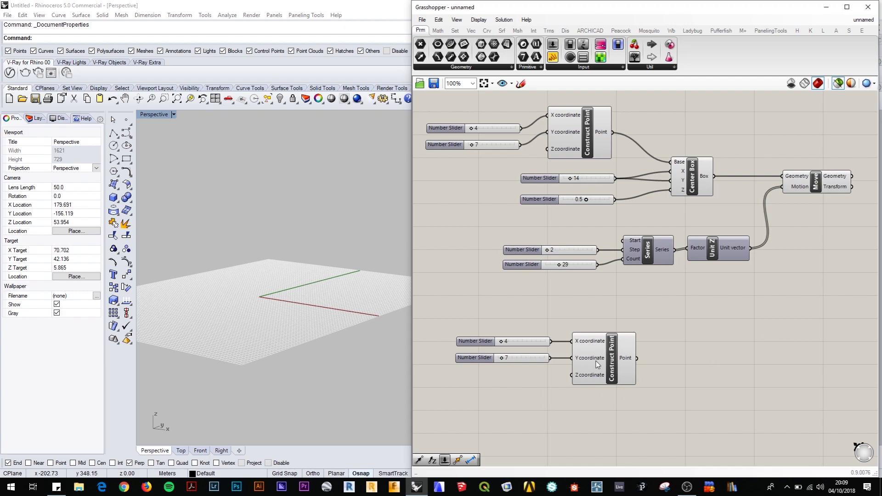
{"action": "right_click_drag", "start_coordinate": [650, 358], "coordinate": [609, 354]}
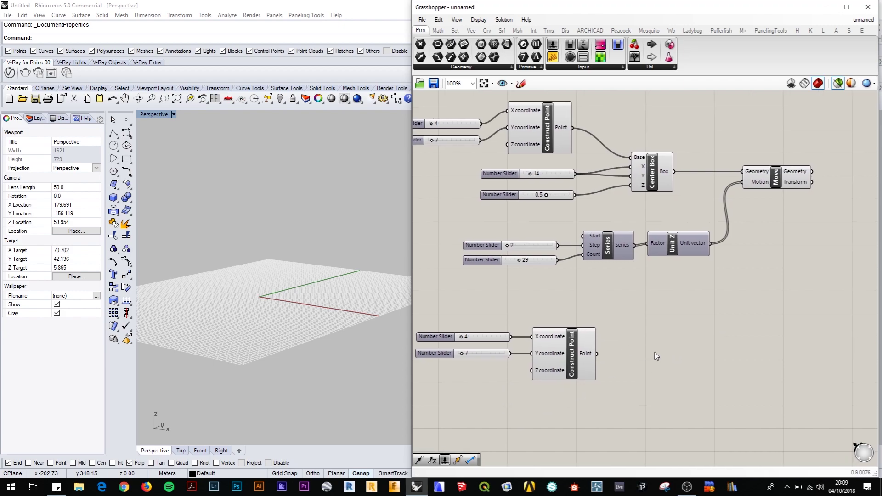
{"action": "double_click", "coordinate": [655, 352]}
{"action": "type", "text": "c"}
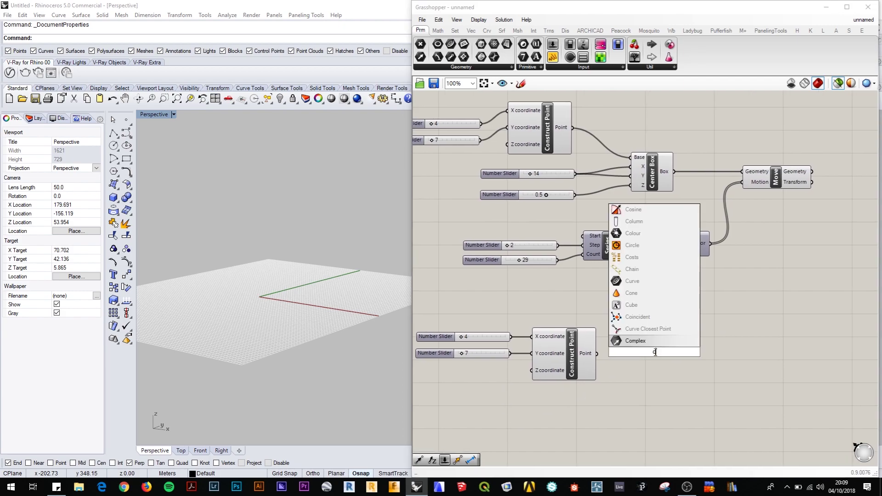
{"action": "type", "text": "ir"}
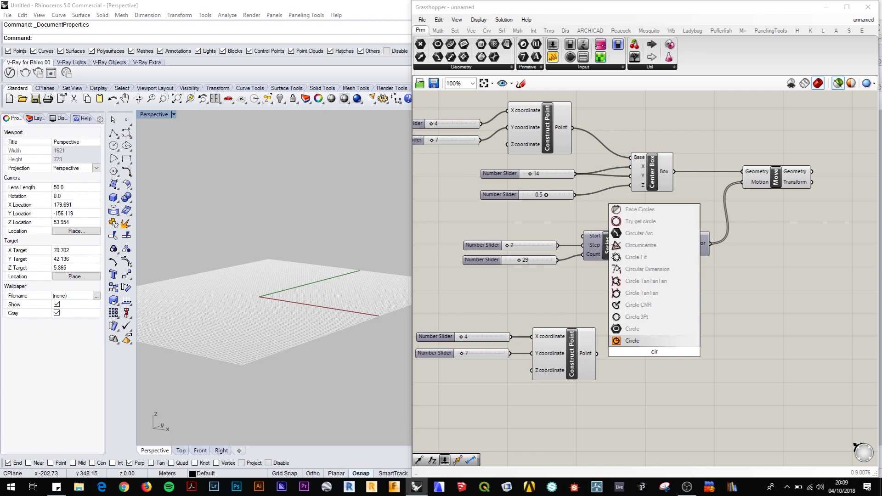
{"action": "left_click", "coordinate": [636, 305]}
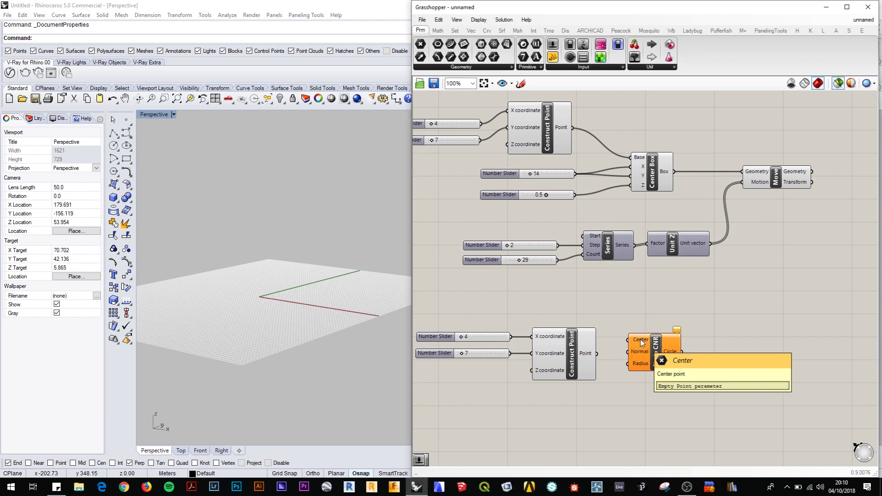
{"action": "left_click_drag", "start_coordinate": [599, 353], "coordinate": [628, 340]}
{"action": "right_click_drag", "start_coordinate": [310, 276], "coordinate": [308, 317]}
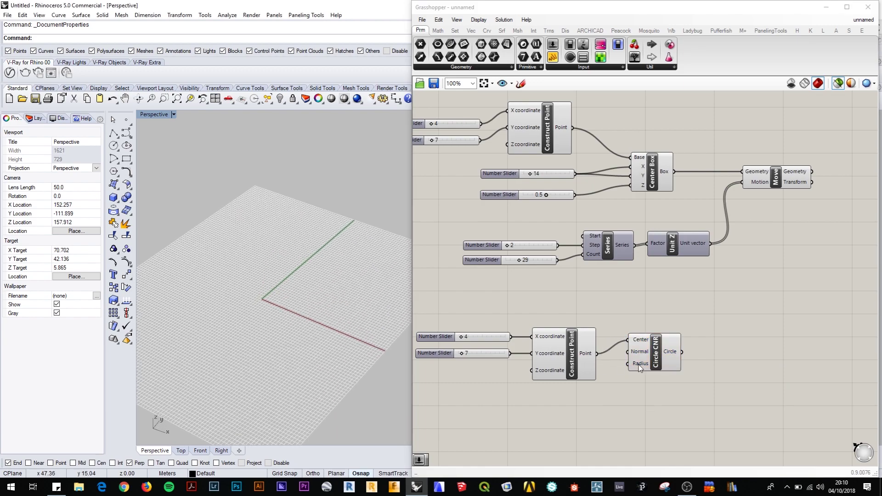
- Move Circle CNR farther from Construct Point and add a number slider set to 12 near its Radius input
{"action": "left_click_drag", "start_coordinate": [645, 353], "coordinate": [690, 371]}
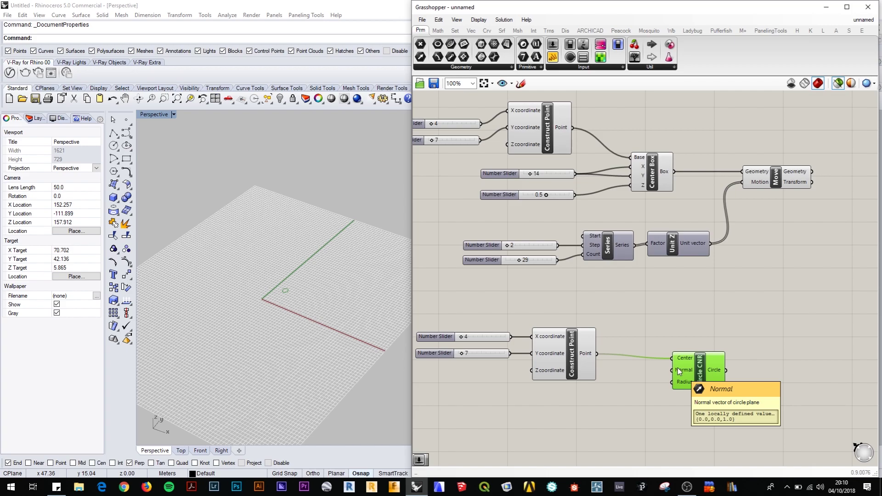
{"action": "double_click", "coordinate": [616, 407]}
{"action": "type", "text": "12"}
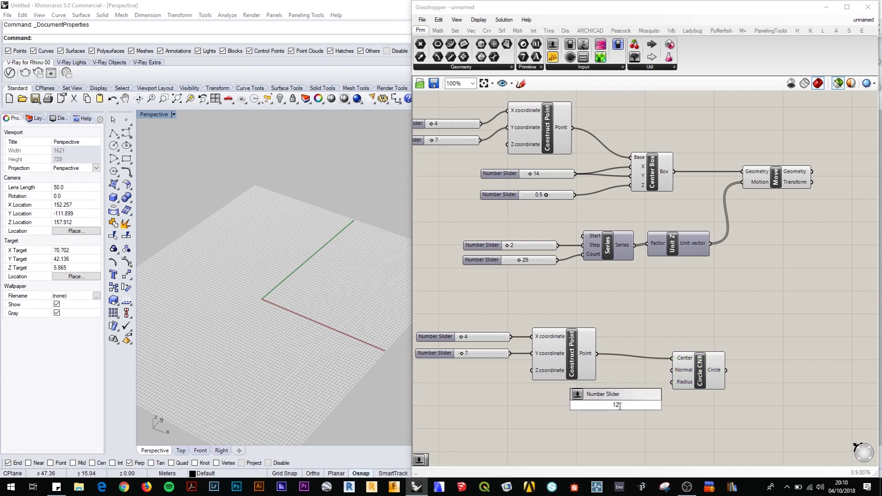
{"action": "key", "text": "Return"}
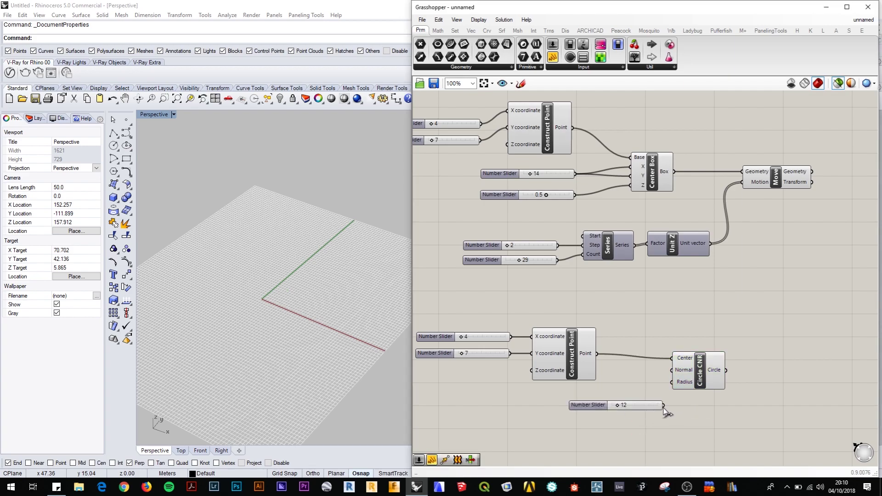
- Wire the 12 slider into Circle CNR's Radius input, tidy both beside Construct Point, and set the radius to 11
{"action": "left_click_drag", "start_coordinate": [656, 405], "coordinate": [635, 403]}
{"action": "left_click_drag", "start_coordinate": [704, 370], "coordinate": [692, 368]}
{"action": "left_click_drag", "start_coordinate": [625, 405], "coordinate": [617, 405]}
{"action": "left_click", "coordinate": [685, 371]}
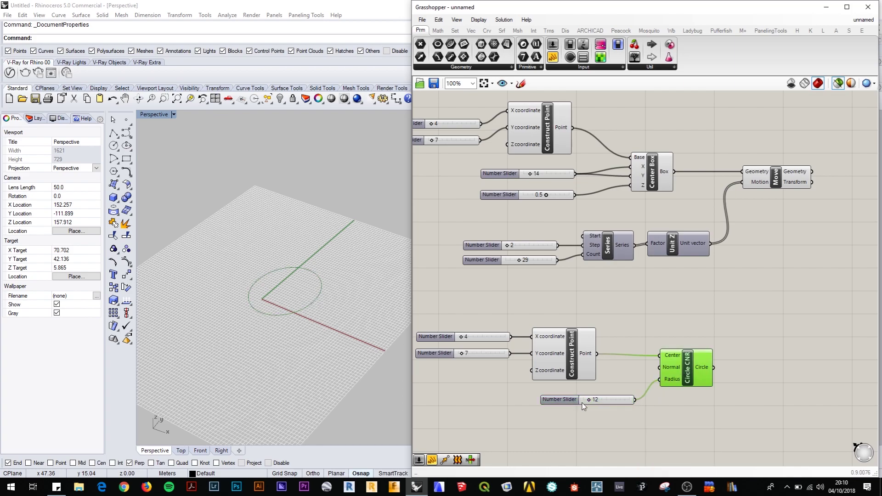
{"action": "left_click_drag", "start_coordinate": [589, 400], "coordinate": [589, 404]}
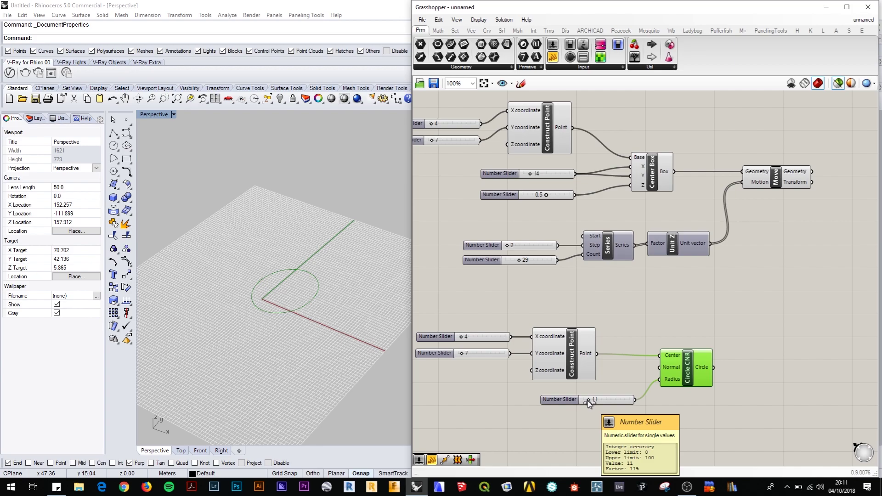
{"action": "left_click_drag", "start_coordinate": [693, 380], "coordinate": [685, 378]}
{"action": "left_click_drag", "start_coordinate": [616, 400], "coordinate": [602, 400]}
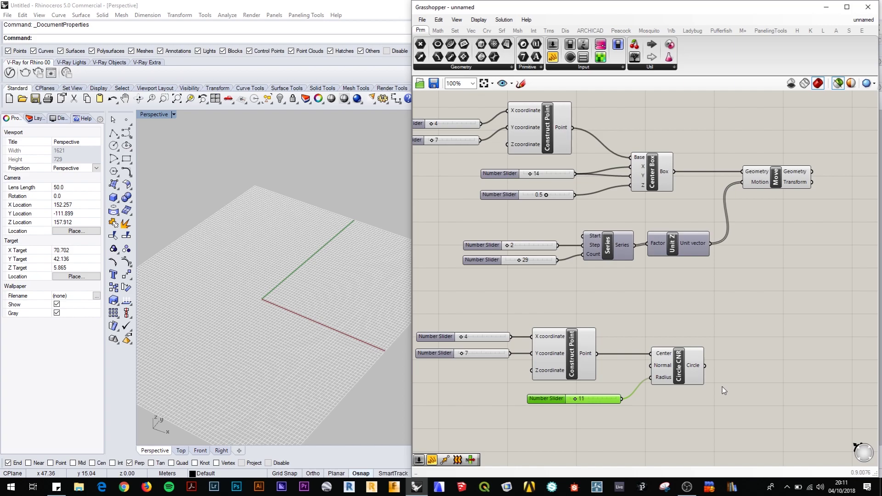
{"action": "double_click", "coordinate": [740, 349]}
{"action": "type", "text": "12"}
{"action": "key", "text": "Return"}
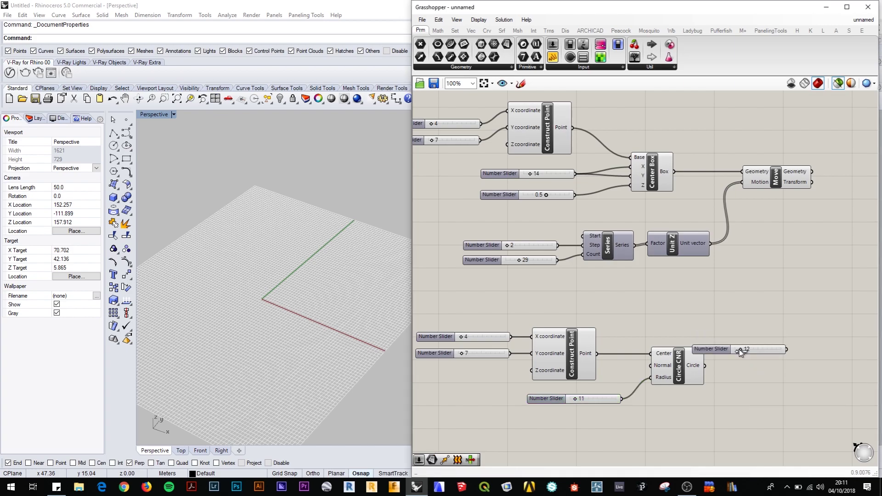
{"action": "left_click", "coordinate": [751, 349]}
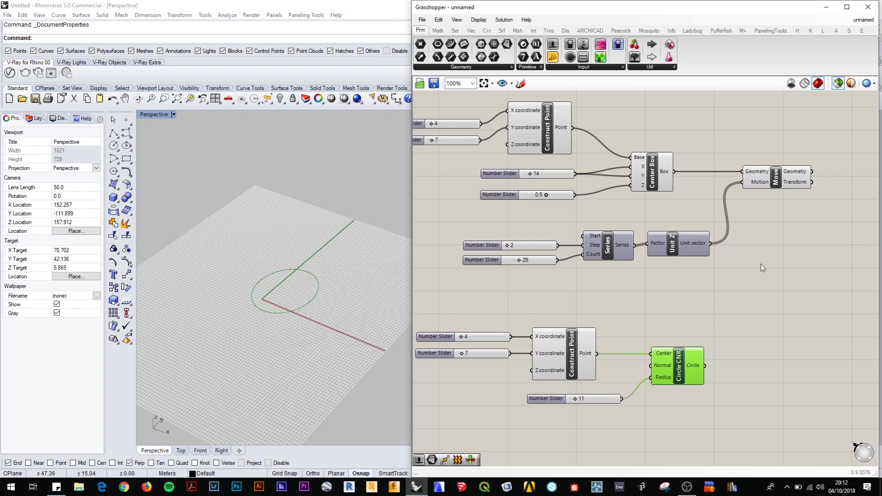
- Add a Scale NU component with the Circle output wired to its Geometry input, and set the duplicated point's X slider to 16
{"action": "double_click", "coordinate": [751, 372]}
{"action": "type", "text": "sc"}
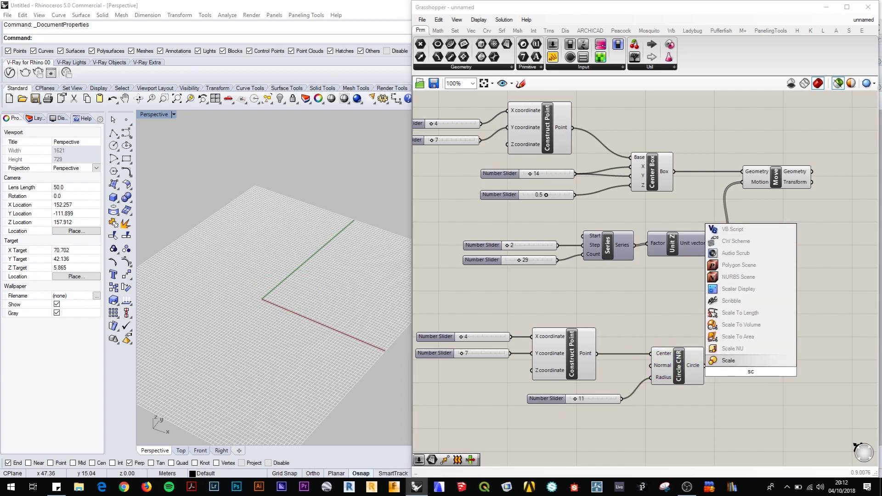
{"action": "left_click", "coordinate": [734, 349]}
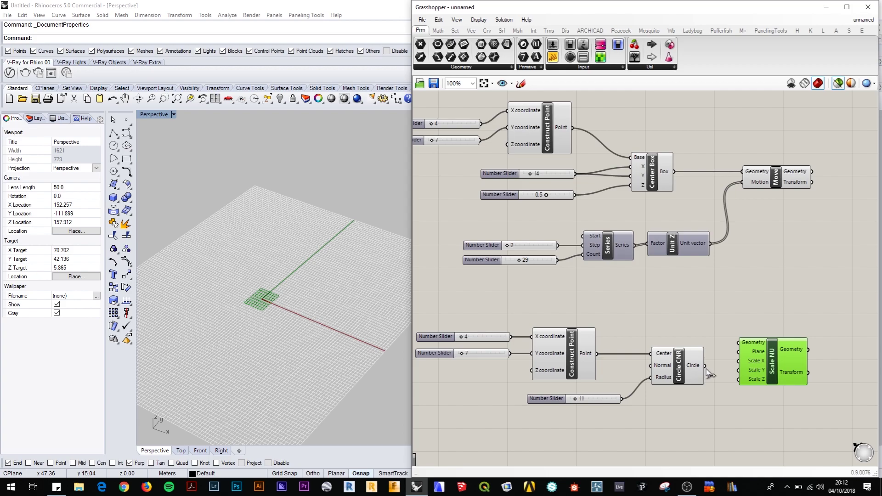
{"action": "left_click_drag", "start_coordinate": [706, 366], "coordinate": [788, 385]}
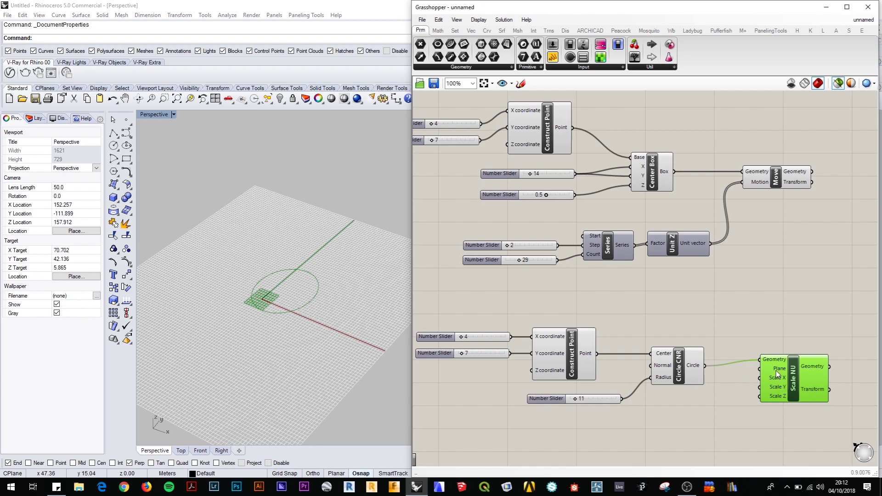
{"action": "mouse_move", "coordinate": [776, 372]}
{"action": "mouse_move", "coordinate": [461, 337]}
{"action": "left_mouse_down"}
{"action": "mouse_move", "coordinate": [475, 338]}
{"action": "mouse_move", "coordinate": [467, 338]}
{"action": "left_mouse_up"}
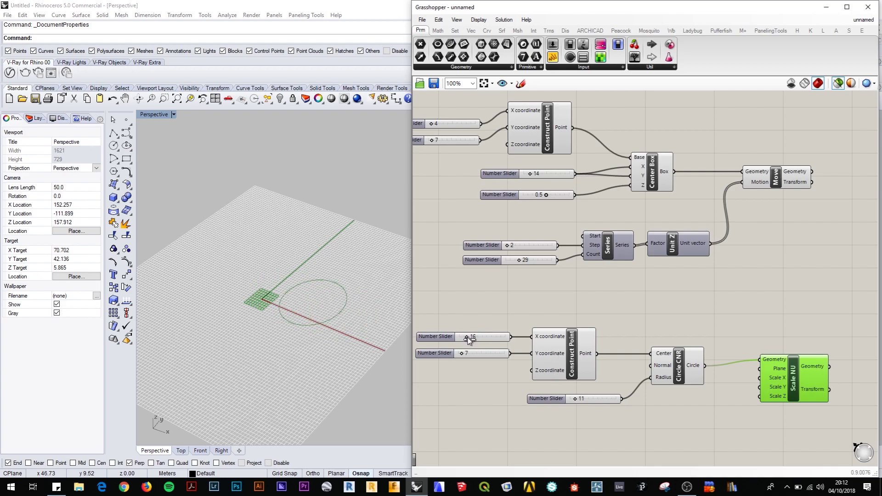
{"action": "double_click", "coordinate": [705, 415]}
{"action": "type", "text": "12"}
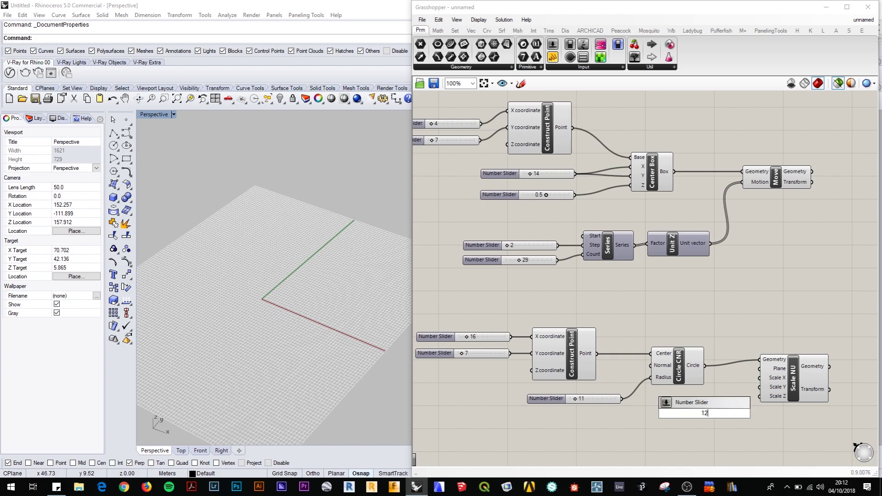
{"action": "key", "text": "Return"}
{"action": "left_click_drag", "start_coordinate": [735, 418], "coordinate": [763, 380]}
{"action": "left_click", "coordinate": [770, 384]}
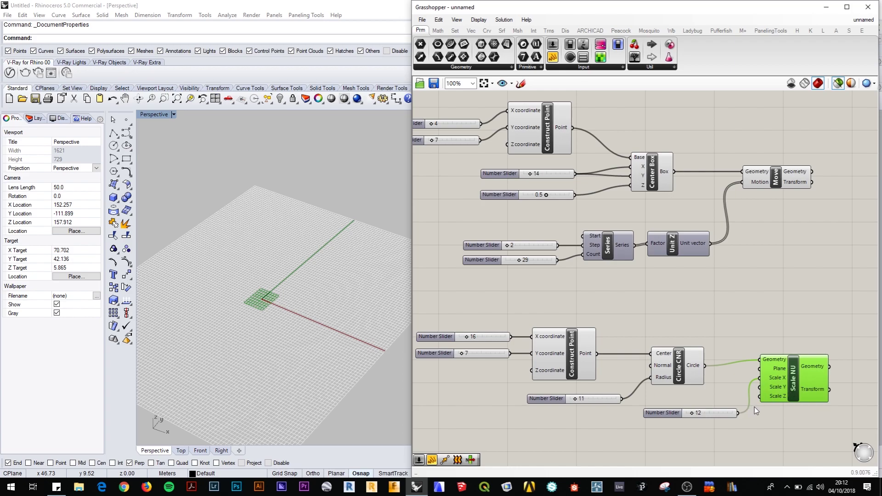
{"action": "left_click", "coordinate": [708, 414]}
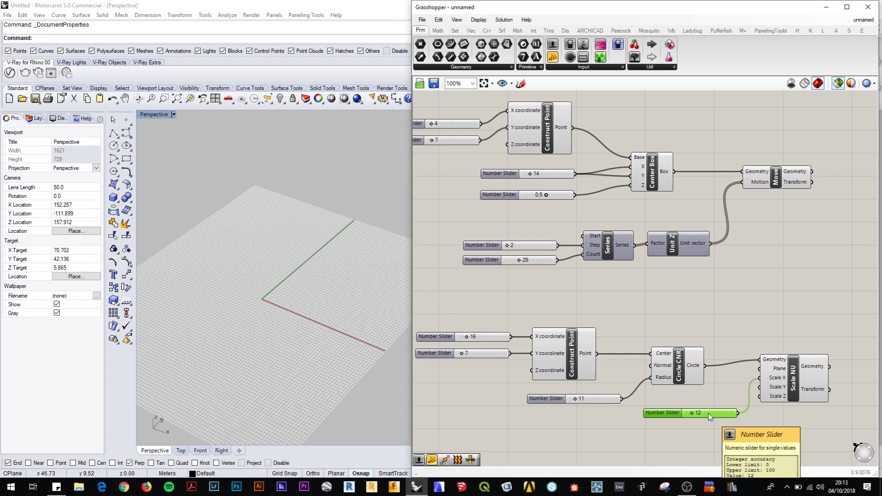
{"action": "key", "text": "Delete"}
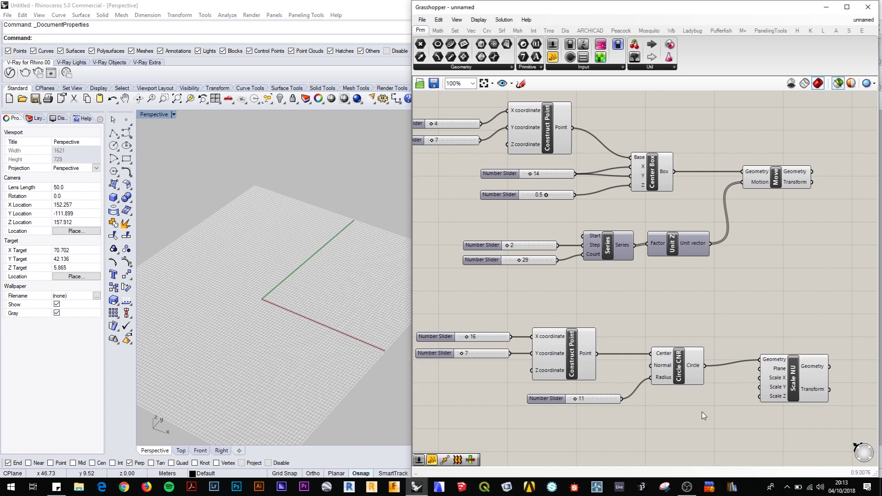
{"action": "double_click", "coordinate": [703, 412]}
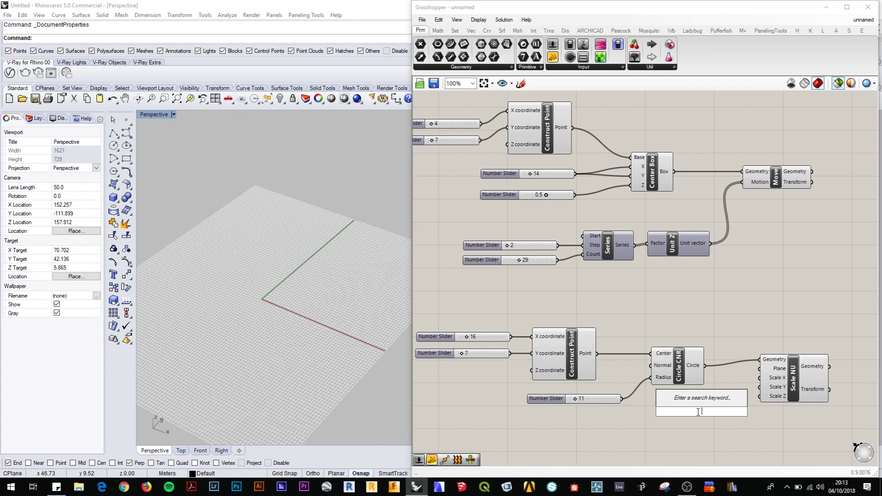
- Duplicate the 0.5 slider from Center Box's Z input, place the copy near Scale NU, and wire it to Scale X
{"action": "right_click_drag", "start_coordinate": [636, 302], "coordinate": [683, 305]}
{"action": "left_click_drag", "start_coordinate": [538, 195], "coordinate": [634, 218]}
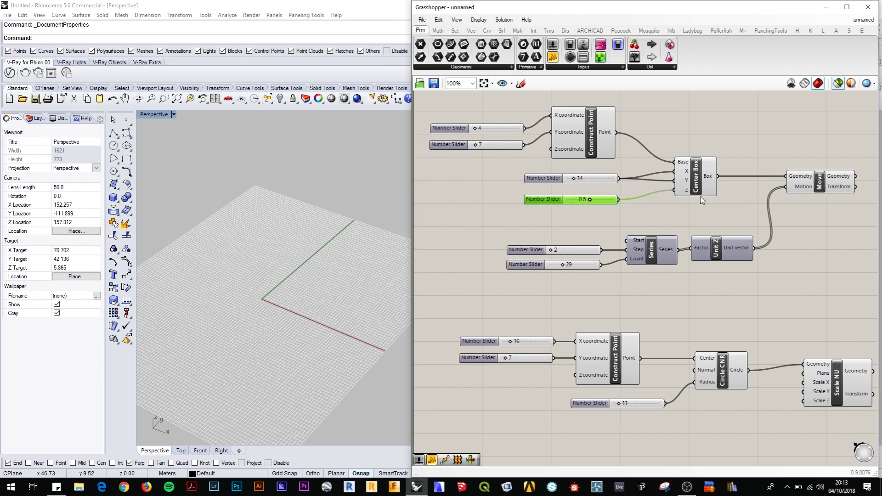
{"action": "key", "text": "ctrl+v"}
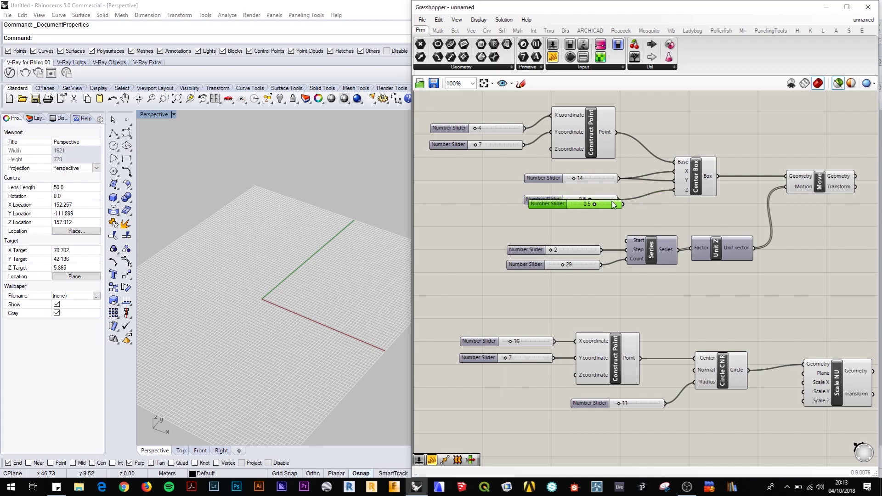
{"action": "left_click_drag", "start_coordinate": [608, 205], "coordinate": [803, 387]}
{"action": "left_click", "coordinate": [843, 391]}
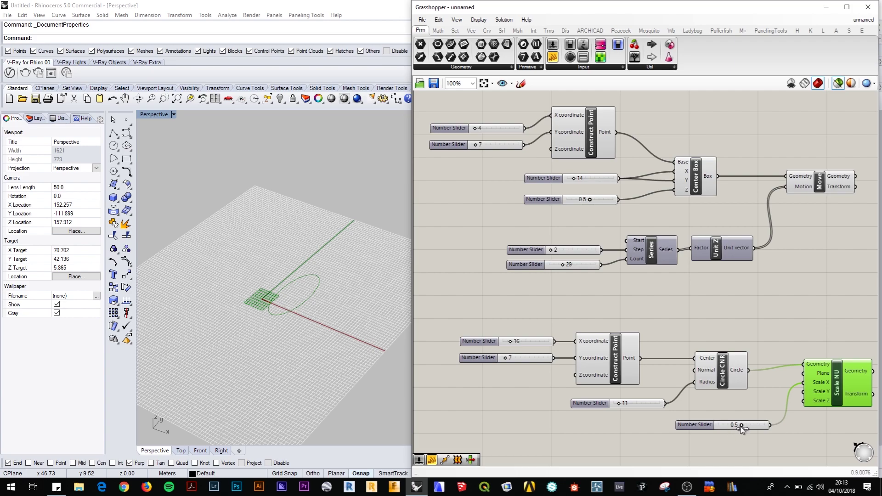
- Try wiring the circle's center point to Scale NU's Plane input with the Scale X slider at 0.7, and disconnect that wire
{"action": "left_click_drag", "start_coordinate": [741, 428], "coordinate": [760, 447]}
{"action": "left_click_drag", "start_coordinate": [761, 425], "coordinate": [747, 427]}
{"action": "left_click_drag", "start_coordinate": [655, 367], "coordinate": [804, 375]}
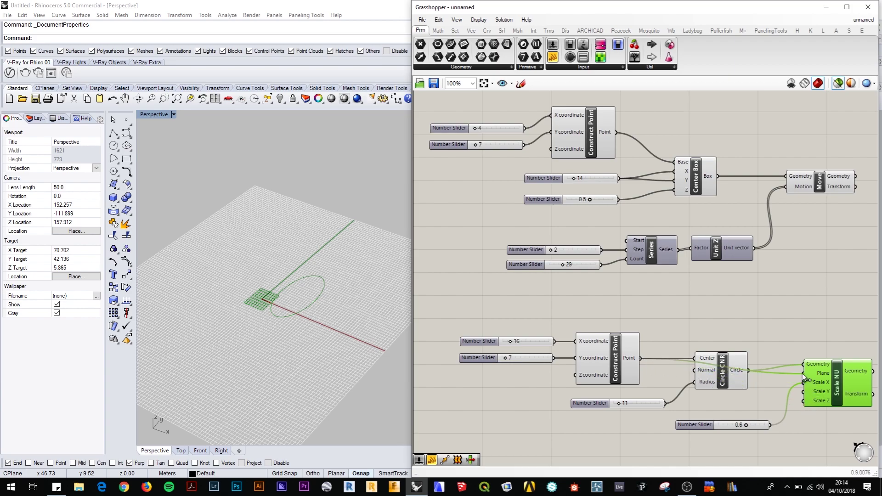
{"action": "left_click_drag", "start_coordinate": [838, 385], "coordinate": [847, 341]}
{"action": "mouse_move", "coordinate": [747, 425]}
{"action": "left_mouse_down"}
{"action": "mouse_move", "coordinate": [731, 426]}
{"action": "mouse_move", "coordinate": [784, 432]}
{"action": "mouse_move", "coordinate": [750, 437]}
{"action": "left_mouse_up"}
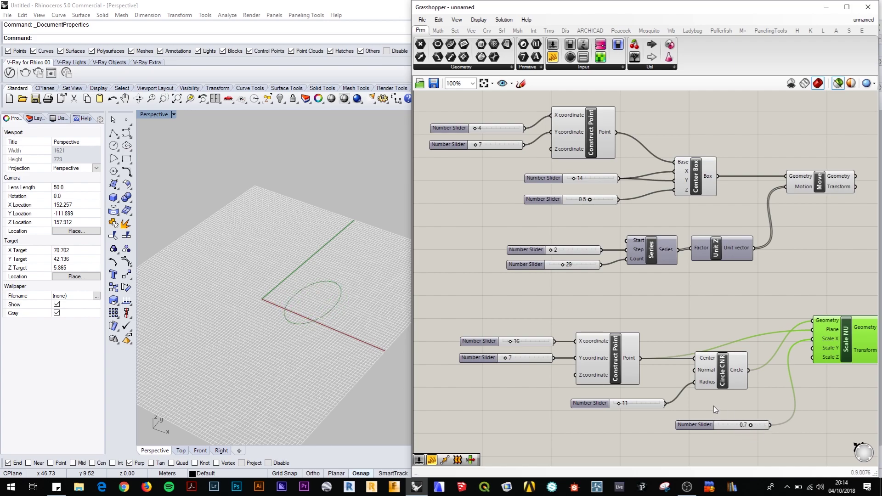
{"action": "left_click_drag", "start_coordinate": [642, 358], "coordinate": [813, 330], "text": "ctrl"}
- Change the document preview color for selected geometry to dark blue
{"action": "left_click", "coordinate": [851, 84]}
{"action": "left_click", "coordinate": [756, 69]}
{"action": "left_click_drag", "start_coordinate": [756, 168], "coordinate": [760, 162]}
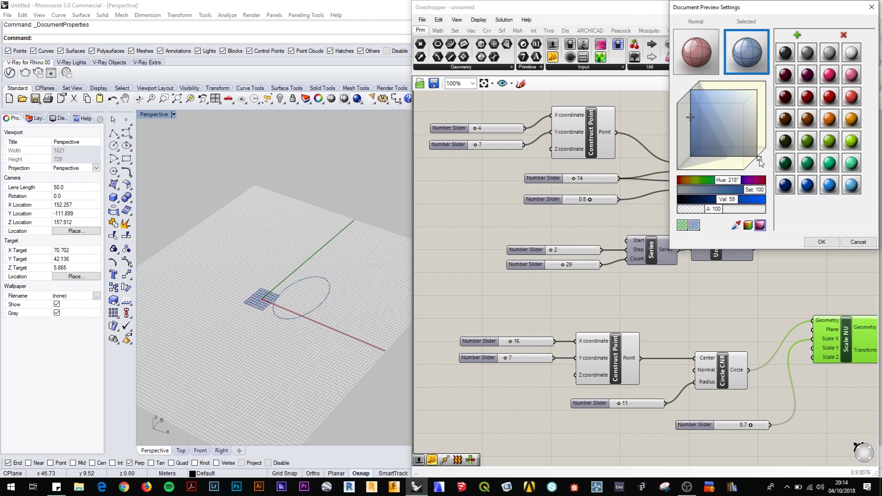
{"action": "left_click_drag", "start_coordinate": [760, 162], "coordinate": [761, 162]}
{"action": "left_click", "coordinate": [821, 241]}
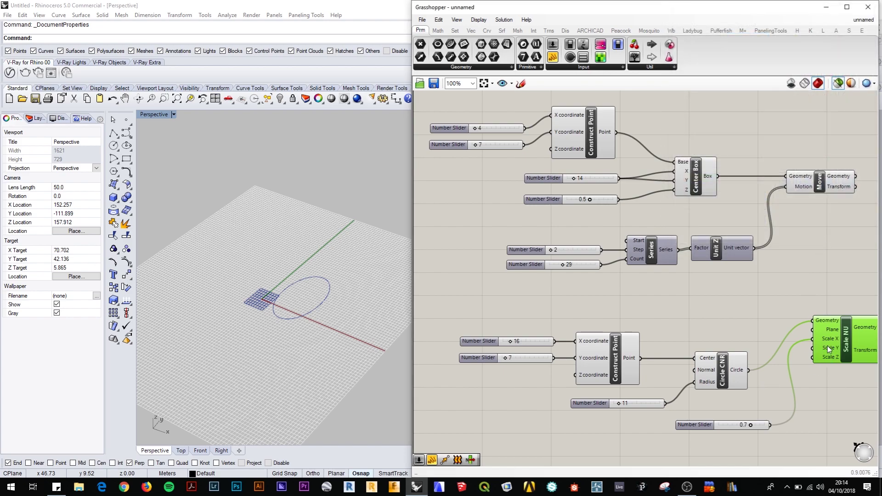
- Reconnect the circle's center point to Scale NU's Plane input, reposition Scale NU, and set the Scale X slider to 0.5
{"action": "left_click_drag", "start_coordinate": [850, 339], "coordinate": [833, 374]}
{"action": "mouse_move", "coordinate": [750, 425]}
{"action": "left_mouse_down"}
{"action": "mouse_move", "coordinate": [729, 427]}
{"action": "mouse_move", "coordinate": [773, 427]}
{"action": "mouse_move", "coordinate": [721, 436]}
{"action": "mouse_move", "coordinate": [777, 431]}
{"action": "mouse_move", "coordinate": [709, 438]}
{"action": "mouse_move", "coordinate": [777, 442]}
{"action": "mouse_move", "coordinate": [750, 425]}
{"action": "mouse_move", "coordinate": [761, 425]}
{"action": "left_mouse_up"}
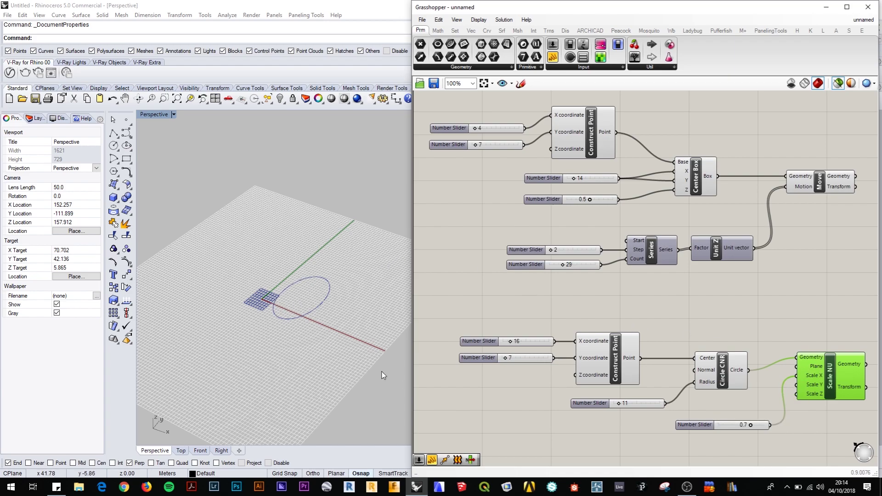
{"action": "left_click", "coordinate": [717, 365]}
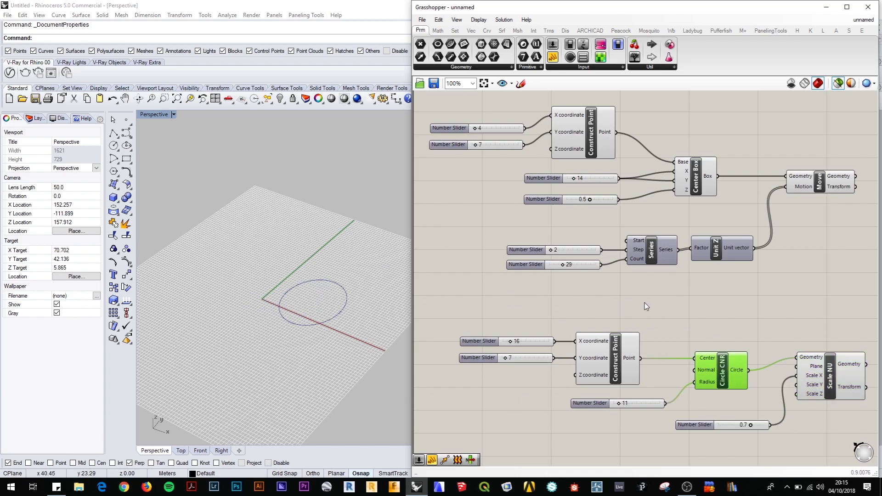
{"action": "mouse_move", "coordinate": [816, 369]}
{"action": "left_click_drag", "start_coordinate": [641, 359], "coordinate": [834, 319]}
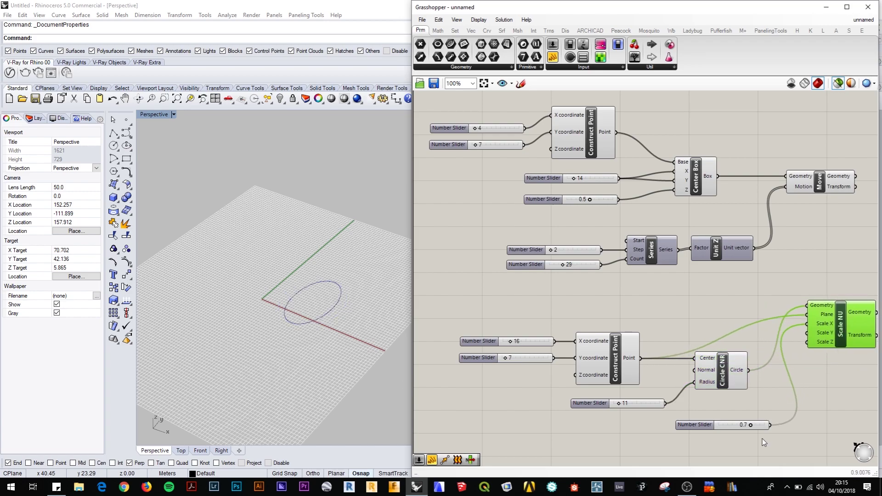
{"action": "mouse_move", "coordinate": [752, 427]}
{"action": "left_mouse_down"}
{"action": "mouse_move", "coordinate": [730, 425]}
{"action": "mouse_move", "coordinate": [762, 425]}
{"action": "mouse_move", "coordinate": [732, 426]}
{"action": "mouse_move", "coordinate": [742, 428]}
{"action": "left_mouse_up"}
- Space out Circle CNR, the Scale X slider and Scale NU on the canvas so their wires are easy to follow
{"action": "right_click_drag", "start_coordinate": [828, 348], "coordinate": [661, 294]}
{"action": "left_click_drag", "start_coordinate": [664, 277], "coordinate": [696, 280]}
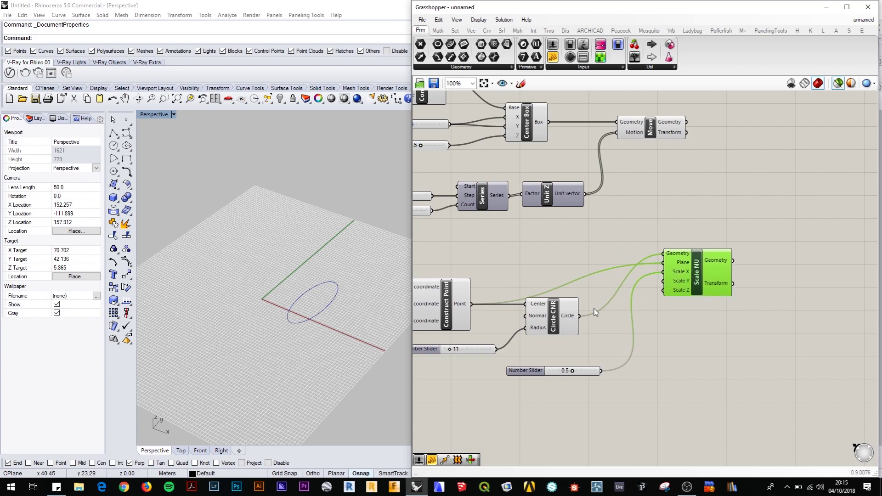
{"action": "left_click_drag", "start_coordinate": [550, 322], "coordinate": [548, 332]}
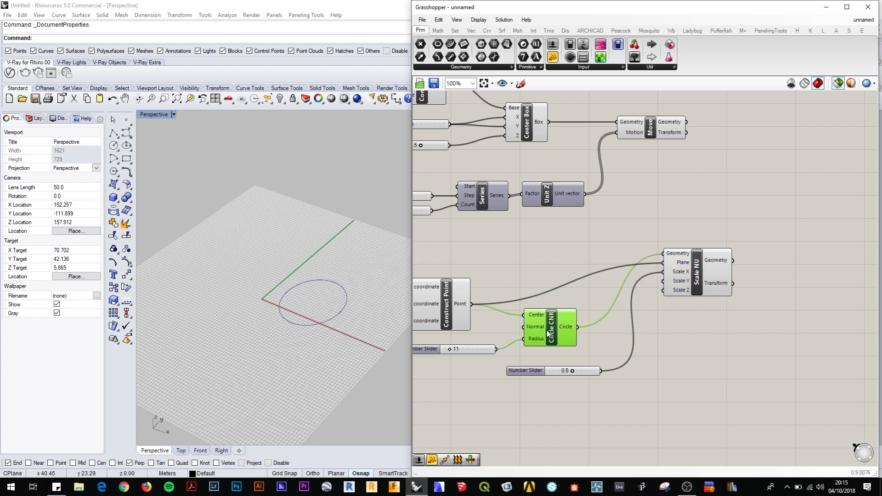
{"action": "mouse_move", "coordinate": [514, 324]}
{"action": "right_mouse_down"}
{"action": "mouse_move", "coordinate": [610, 310]}
{"action": "mouse_move", "coordinate": [558, 305]}
{"action": "mouse_move", "coordinate": [531, 323]}
{"action": "right_mouse_up"}
{"action": "left_click_drag", "start_coordinate": [610, 368], "coordinate": [580, 378]}
{"action": "left_click", "coordinate": [723, 285]}
{"action": "left_click_drag", "start_coordinate": [723, 285], "coordinate": [716, 303]}
{"action": "right_click_drag", "start_coordinate": [680, 377], "coordinate": [652, 369]}
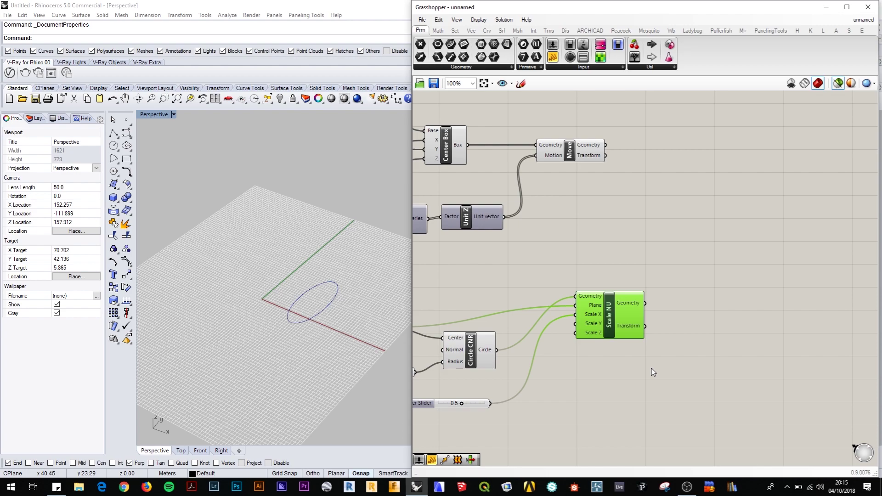
{"action": "right_click_drag", "start_coordinate": [669, 274], "coordinate": [739, 280]}
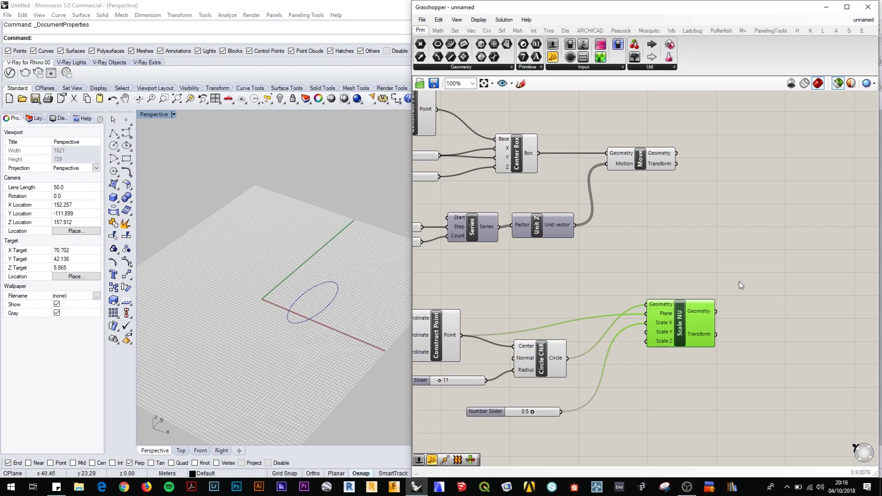
{"action": "right_click_drag", "start_coordinate": [728, 256], "coordinate": [698, 257]}
{"action": "left_click_drag", "start_coordinate": [664, 319], "coordinate": [661, 321]}
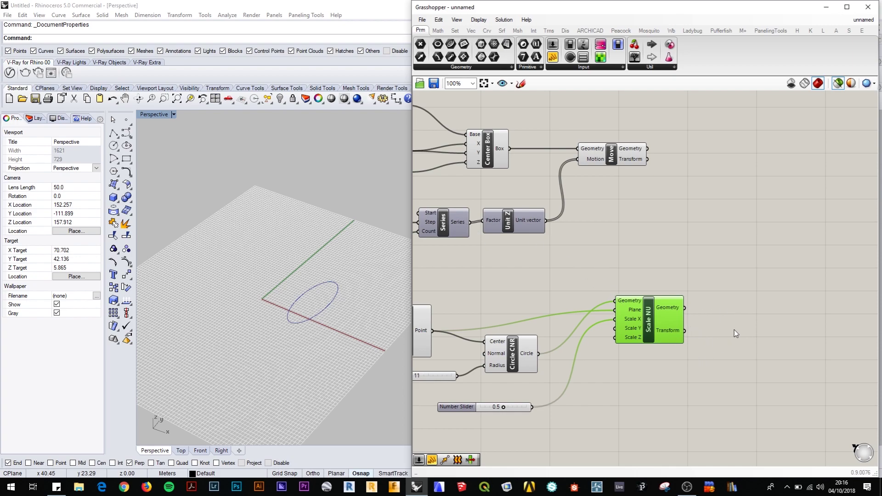
- Add a second Move component above Scale NU and wire Unit Z's Unit vector output to its Motion input
{"action": "double_click", "coordinate": [707, 273]}
{"action": "mouse_move", "coordinate": [620, 153]}
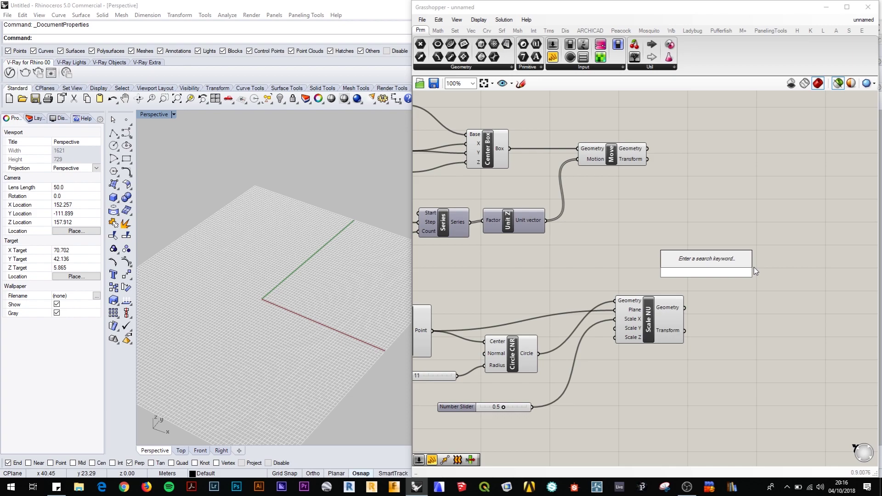
{"action": "type", "text": "mo"}
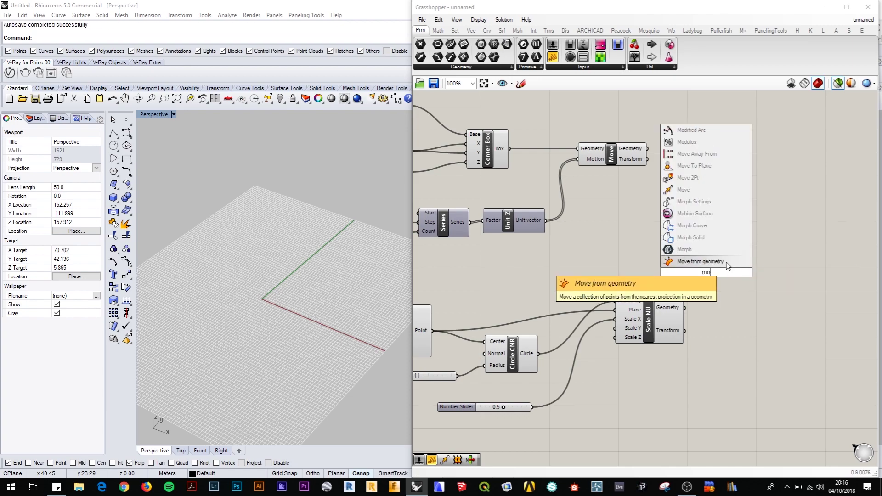
{"action": "left_click", "coordinate": [689, 190]}
{"action": "left_click", "coordinate": [734, 269]}
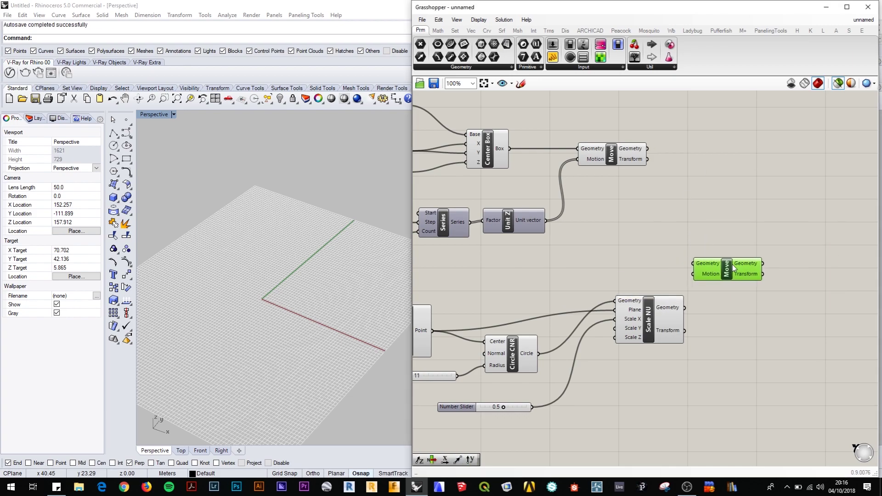
{"action": "left_click_drag", "start_coordinate": [548, 222], "coordinate": [690, 279]}
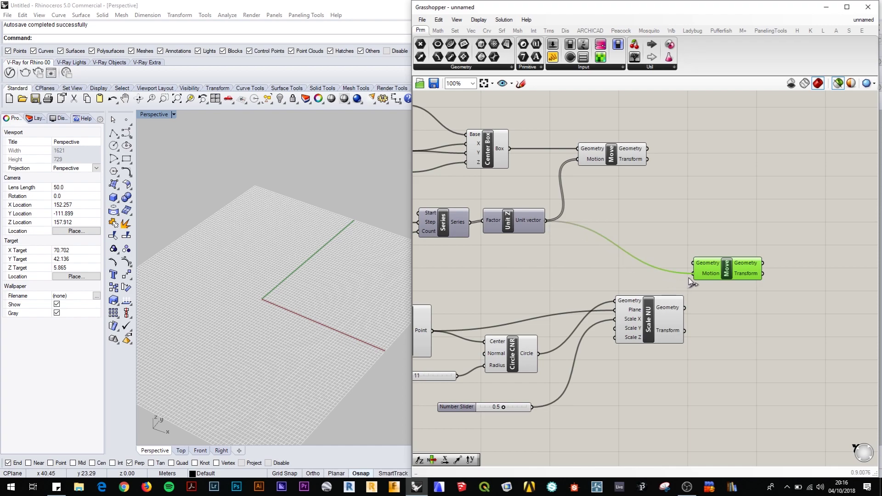
- Align the two Move components in one column and shift Scale NU away from the lower Move
{"action": "left_click_drag", "start_coordinate": [611, 153], "coordinate": [727, 139]}
{"action": "left_click_drag", "start_coordinate": [727, 273], "coordinate": [725, 275]}
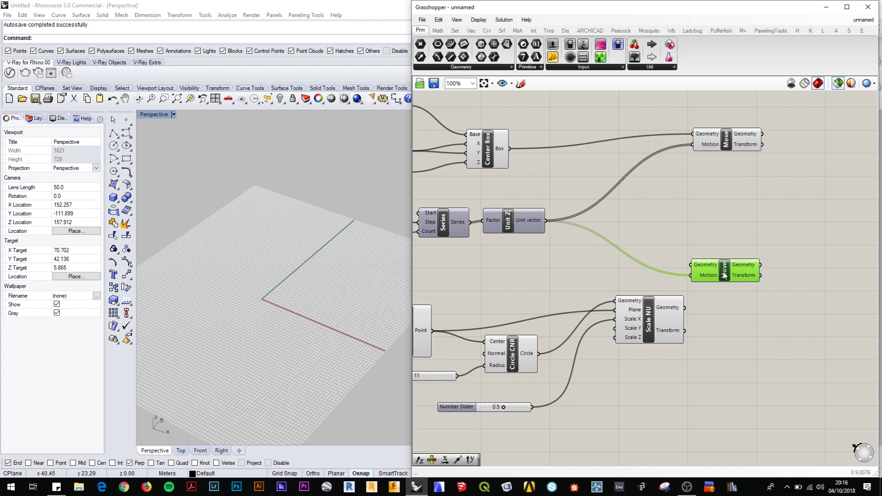
{"action": "left_click_drag", "start_coordinate": [675, 310], "coordinate": [665, 311]}
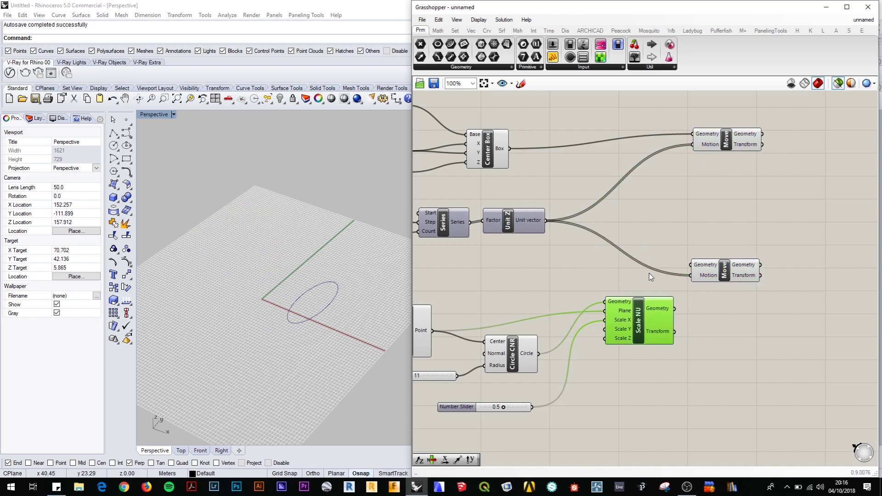
- Wire Scale NU's Geometry output to the lower Move's Geometry input and shift both Move components farther from their source components
{"action": "left_click_drag", "start_coordinate": [683, 281], "coordinate": [744, 280]}
{"action": "left_click_drag", "start_coordinate": [728, 146], "coordinate": [744, 152]}
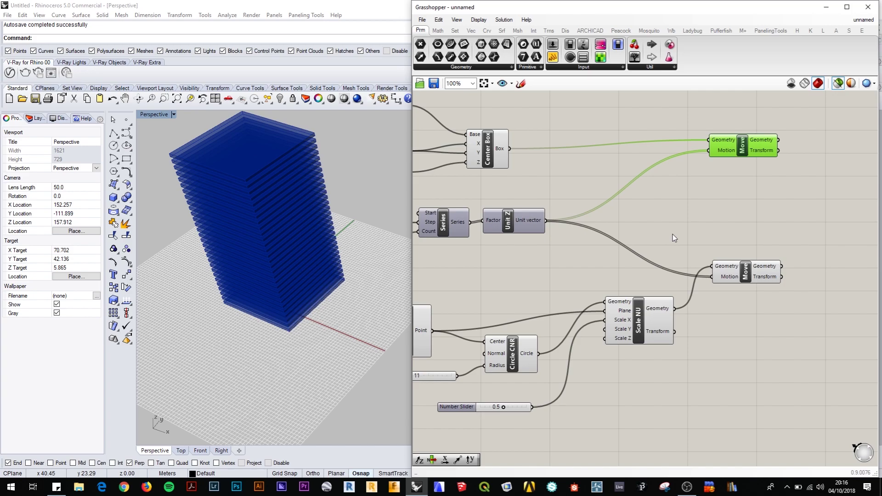
- Review the box and ellipse branches by previewing each one's point, base shape, scaling and Move components in the viewport
{"action": "scroll", "coordinate": [671, 235], "scroll_direction": "down", "scroll_amount": 4}
{"action": "left_click_drag", "start_coordinate": [437, 106], "coordinate": [700, 243]}
{"action": "left_click_drag", "start_coordinate": [445, 248], "coordinate": [754, 366]}
{"action": "left_click", "coordinate": [559, 135]}
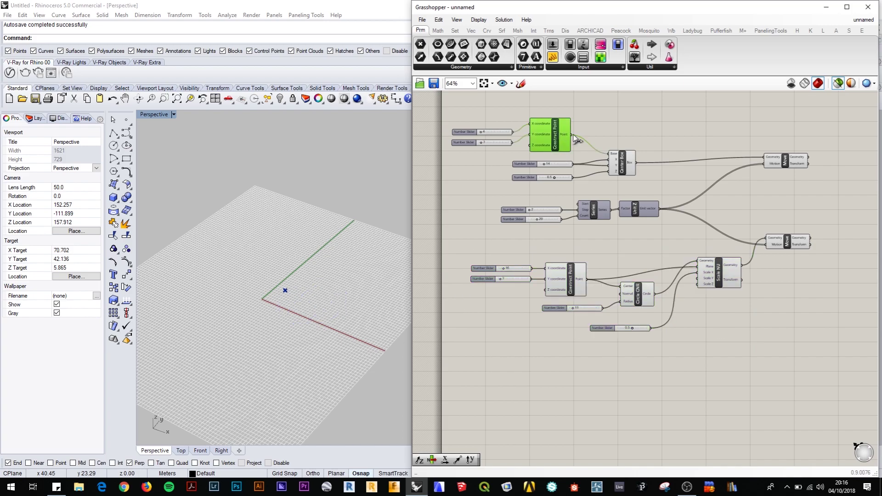
{"action": "left_click", "coordinate": [622, 171]}
{"action": "left_click", "coordinate": [639, 303]}
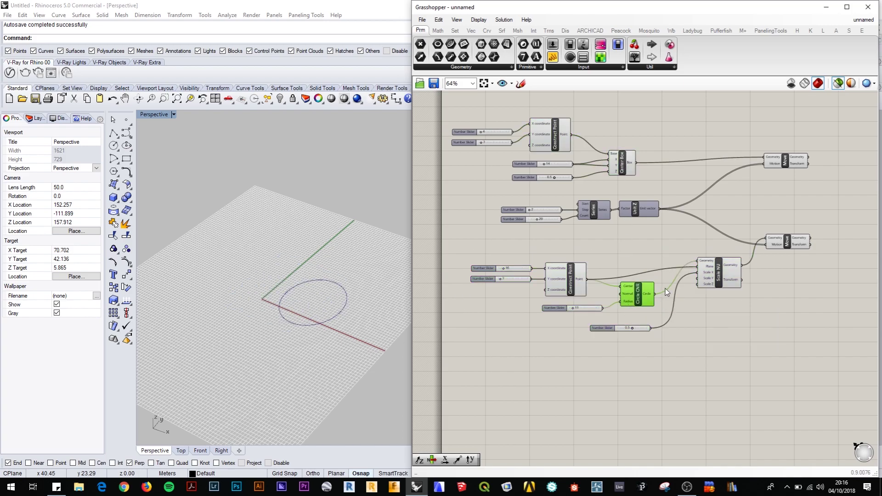
{"action": "left_click", "coordinate": [717, 278]}
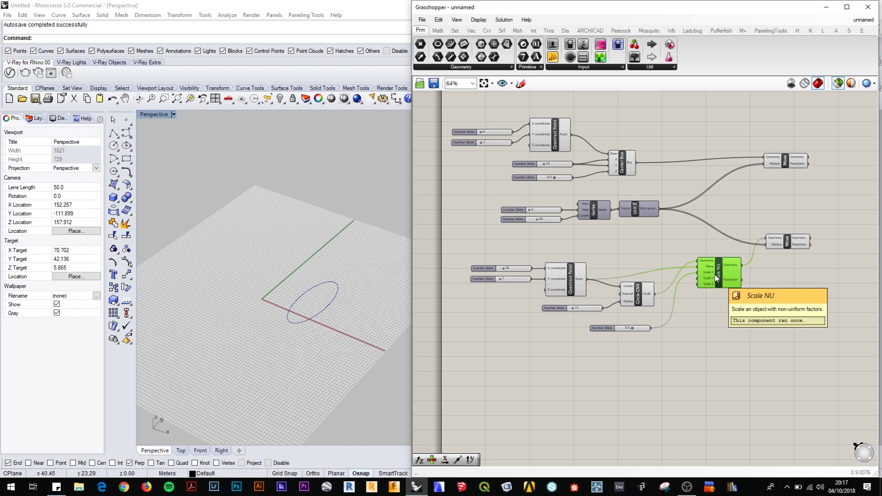
{"action": "right_click_drag", "start_coordinate": [773, 257], "coordinate": [687, 276]}
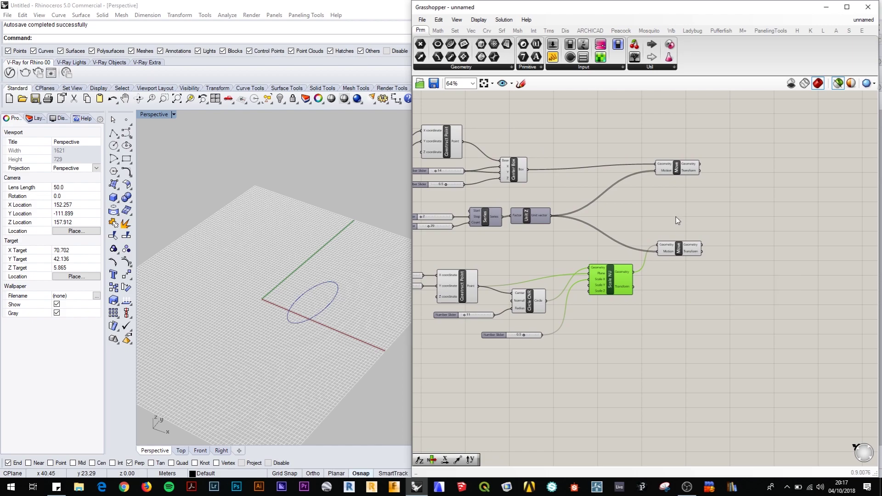
{"action": "left_click_drag", "start_coordinate": [738, 137], "coordinate": [643, 305]}
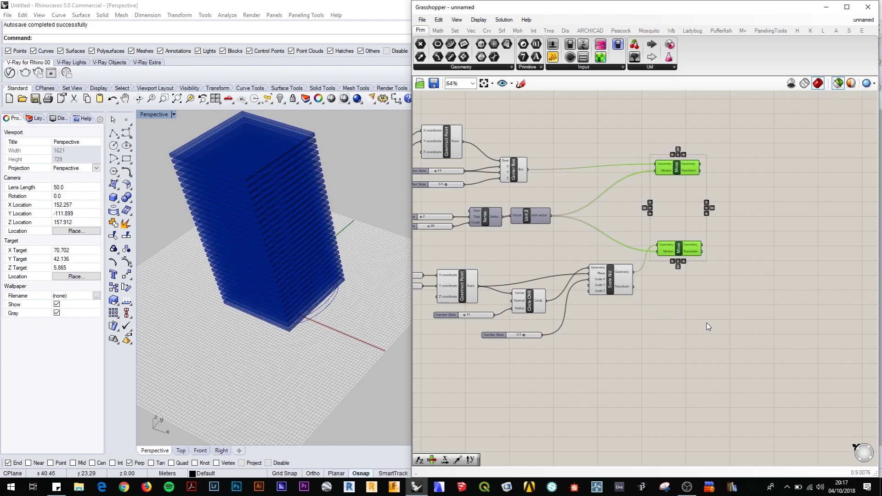
{"action": "left_click", "coordinate": [706, 323]}
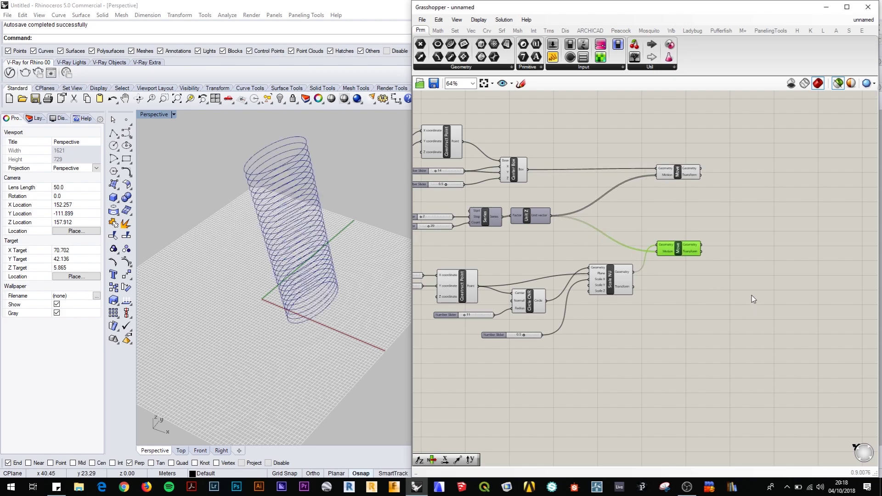
- Add a Rotate component that turns objects in a plane and place it beside the lower Move
{"action": "double_click", "coordinate": [751, 271]}
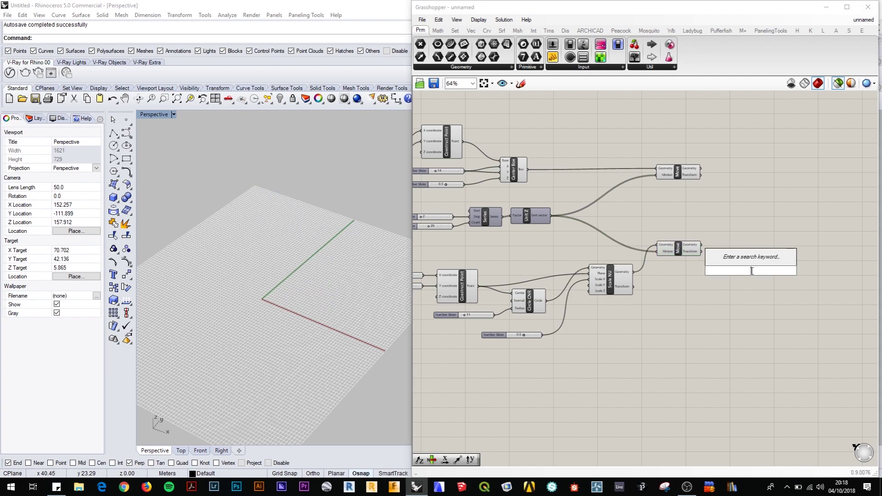
{"action": "type", "text": "rota"}
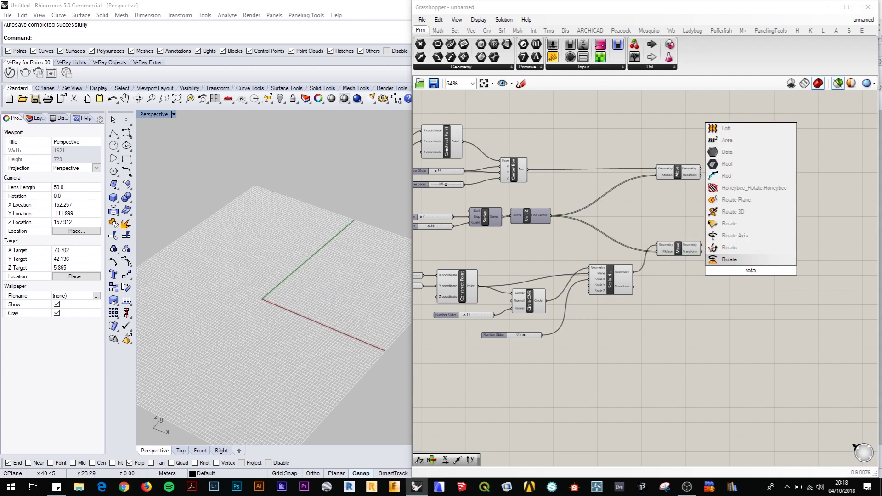
{"action": "key", "text": "Return"}
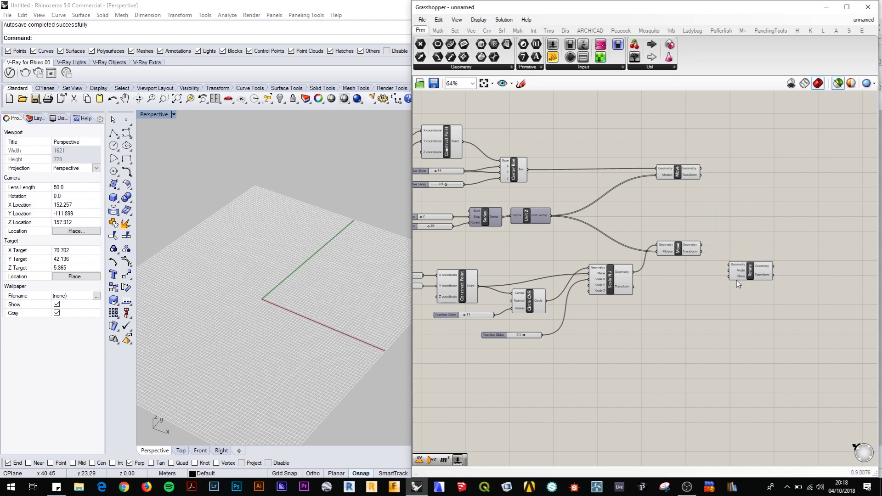
{"action": "scroll", "coordinate": [736, 281], "scroll_direction": "up", "scroll_amount": 2}
{"action": "left_click_drag", "start_coordinate": [757, 266], "coordinate": [758, 224]}
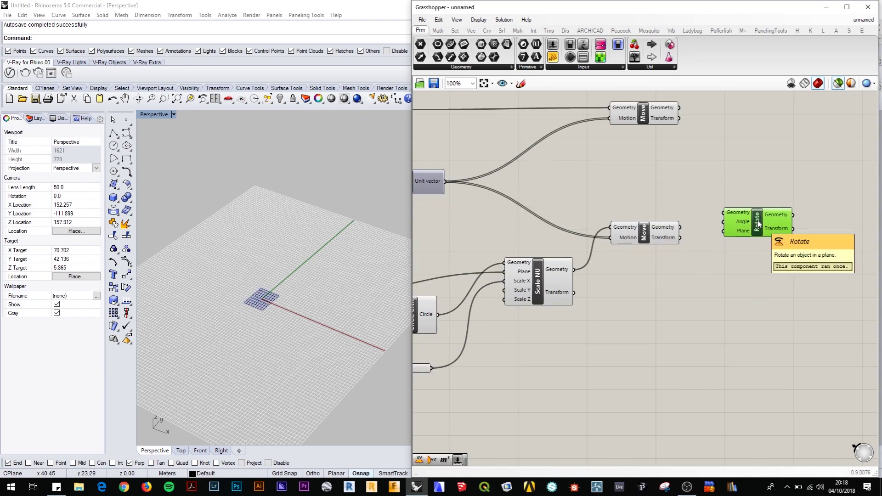
{"action": "double_click", "coordinate": [666, 354]}
{"action": "type", "text": "rot"}
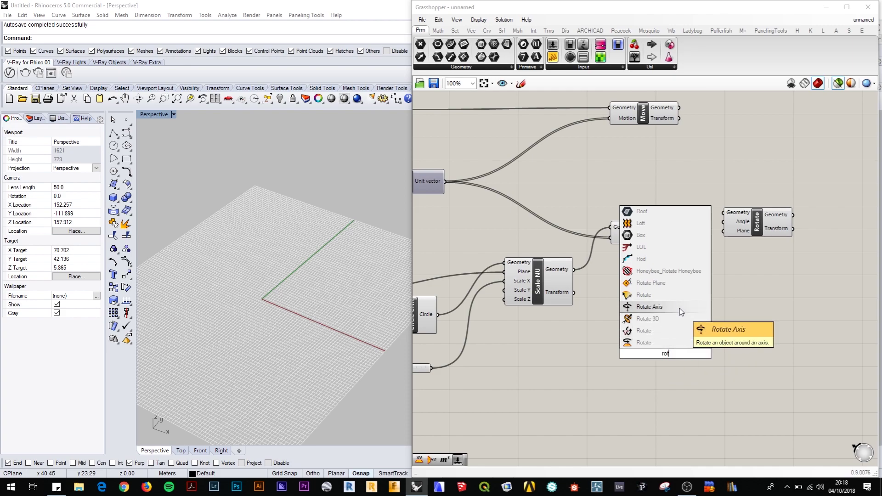
{"action": "left_click", "coordinate": [731, 265]}
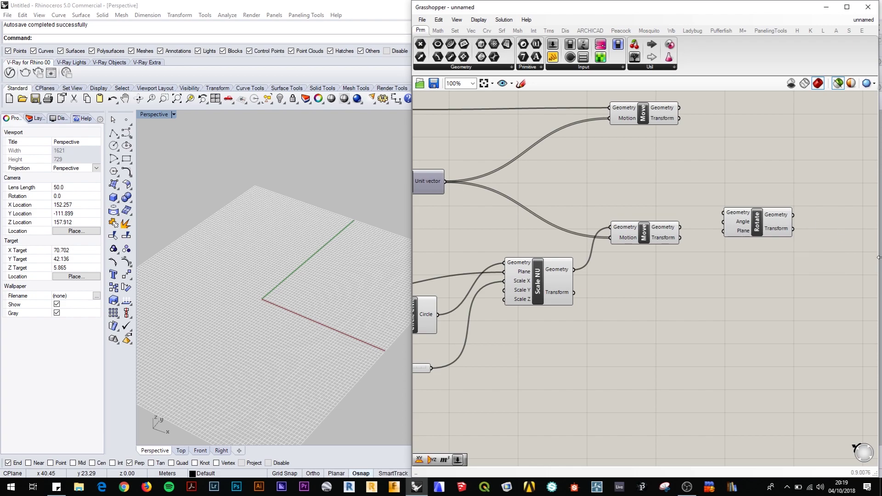
- Wire the circle's center point to Rotate's Plane input and lower Rotate, Circle CNR and the radius slider to untangle the wires
{"action": "right_click_drag", "start_coordinate": [589, 308], "coordinate": [663, 305]}
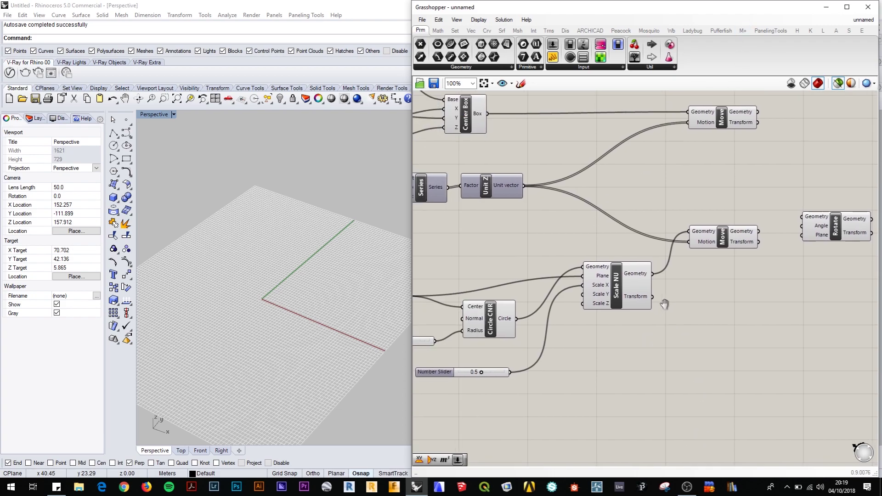
{"action": "right_click_drag", "start_coordinate": [574, 321], "coordinate": [637, 352]}
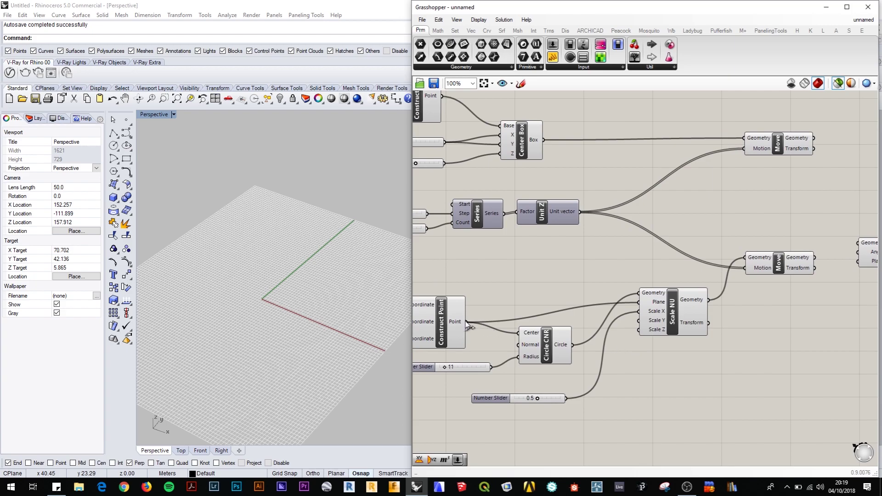
{"action": "left_click_drag", "start_coordinate": [467, 322], "coordinate": [859, 262]}
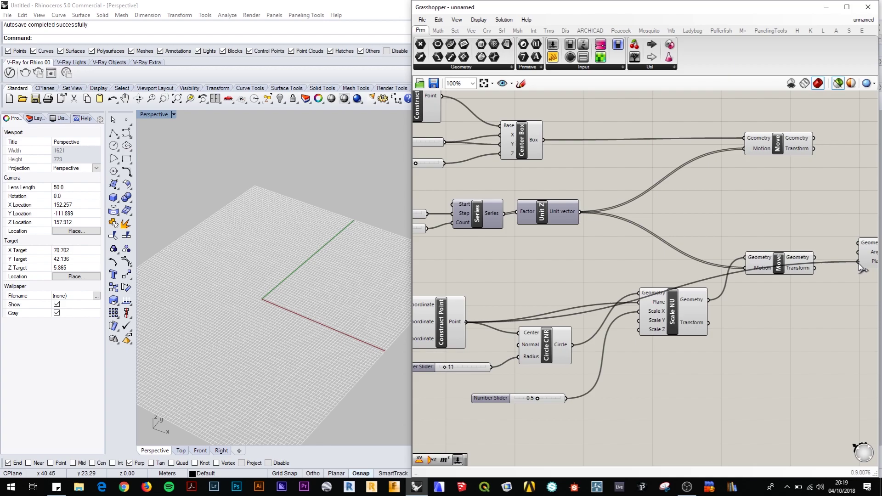
{"action": "left_click_drag", "start_coordinate": [867, 259], "coordinate": [833, 363]}
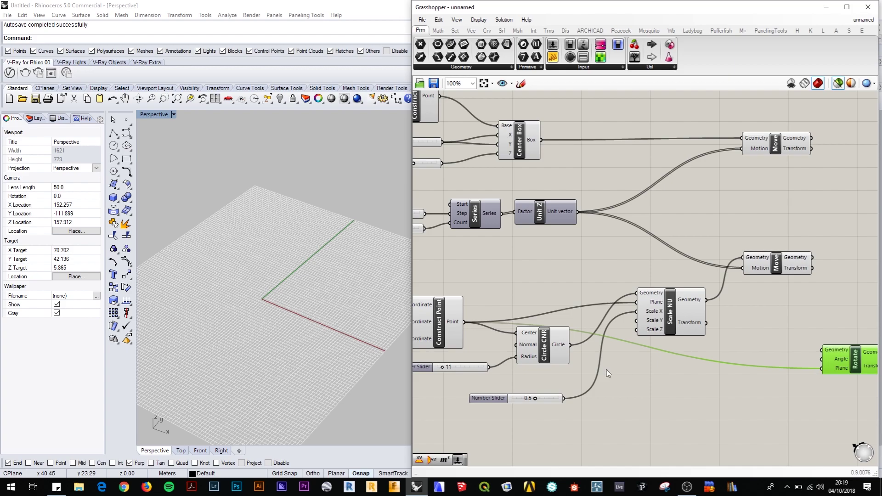
{"action": "left_click_drag", "start_coordinate": [554, 354], "coordinate": [548, 371]}
{"action": "left_click_drag", "start_coordinate": [475, 370], "coordinate": [474, 378]}
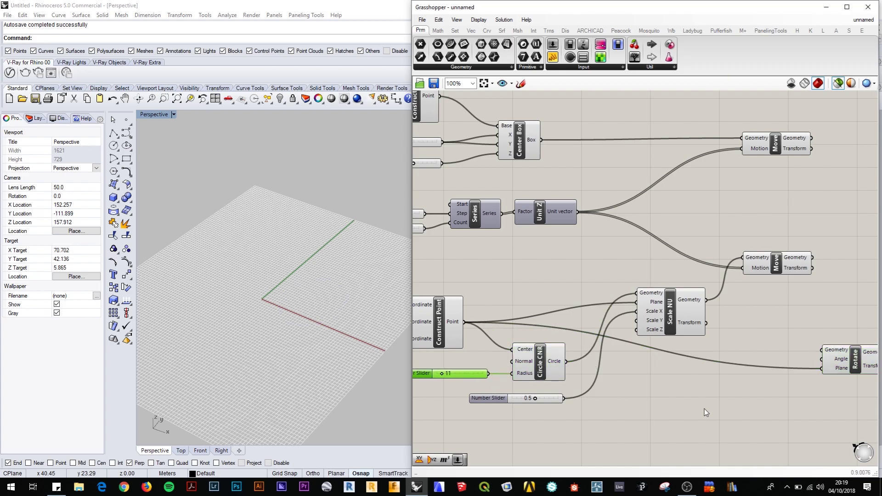
- Switch the Rotate component's Angle input to degrees
{"action": "scroll", "coordinate": [728, 395], "scroll_direction": "down", "scroll_amount": 1}
{"action": "right_click_drag", "start_coordinate": [677, 384], "coordinate": [468, 350]}
{"action": "scroll", "coordinate": [550, 314], "scroll_direction": "up", "scroll_amount": 1}
{"action": "right_click_drag", "start_coordinate": [551, 317], "coordinate": [572, 315]}
{"action": "scroll", "coordinate": [572, 315], "scroll_direction": "up", "scroll_amount": 1}
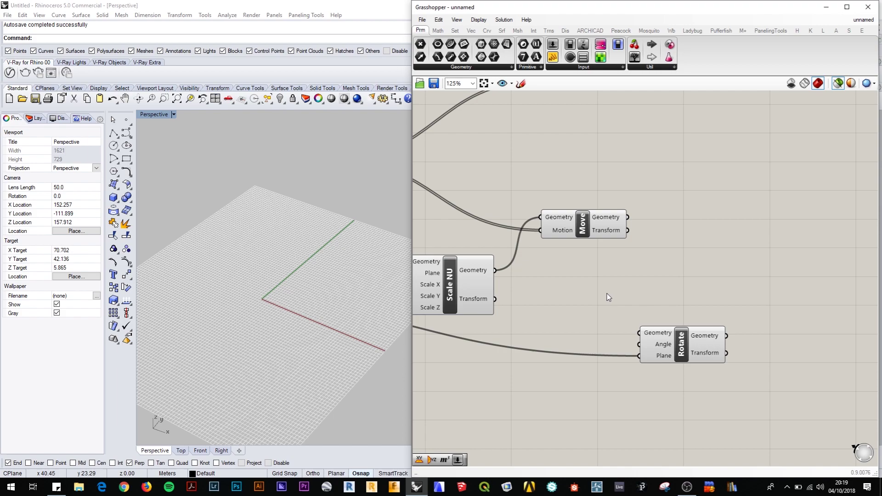
{"action": "right_click_drag", "start_coordinate": [608, 298], "coordinate": [647, 291]}
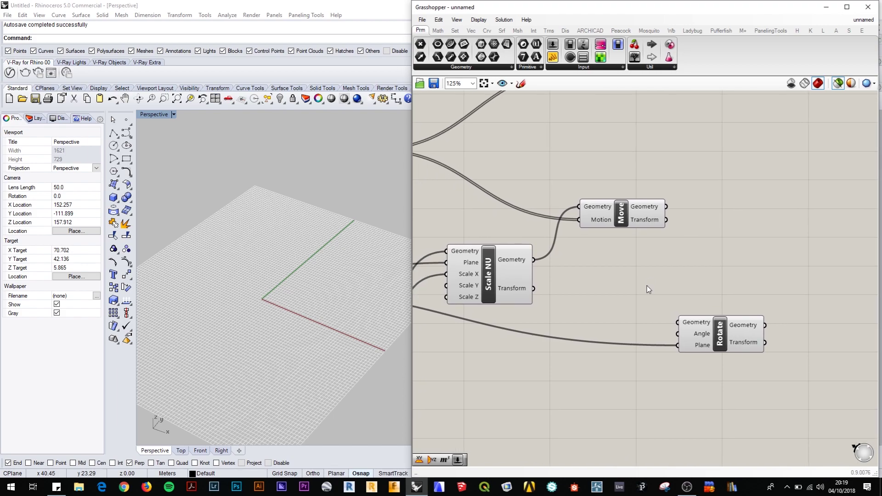
{"action": "right_click", "coordinate": [697, 336]}
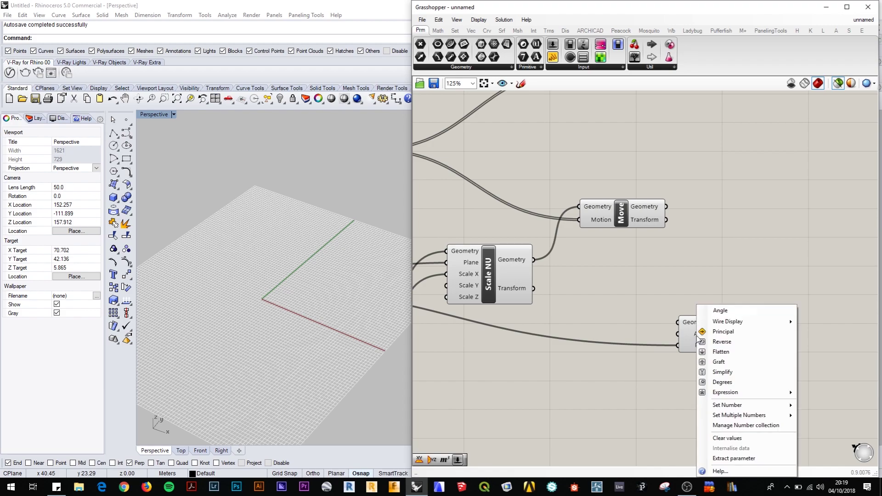
{"action": "left_click", "coordinate": [723, 383]}
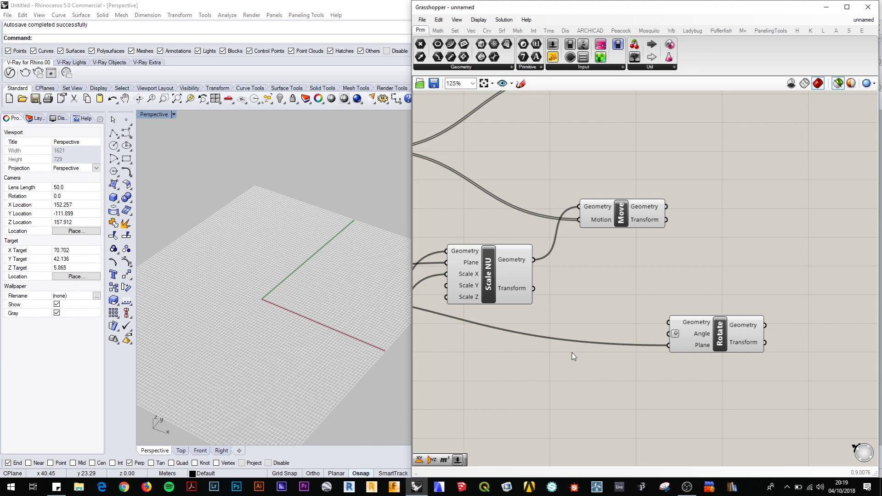
- Add a Series component below Scale NU, just before the Rotate component
{"action": "double_click", "coordinate": [561, 379]}
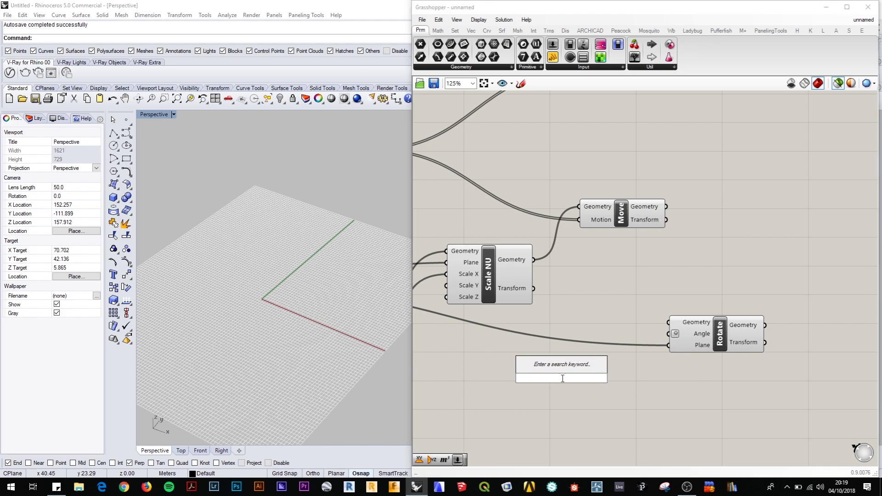
{"action": "type", "text": "se"}
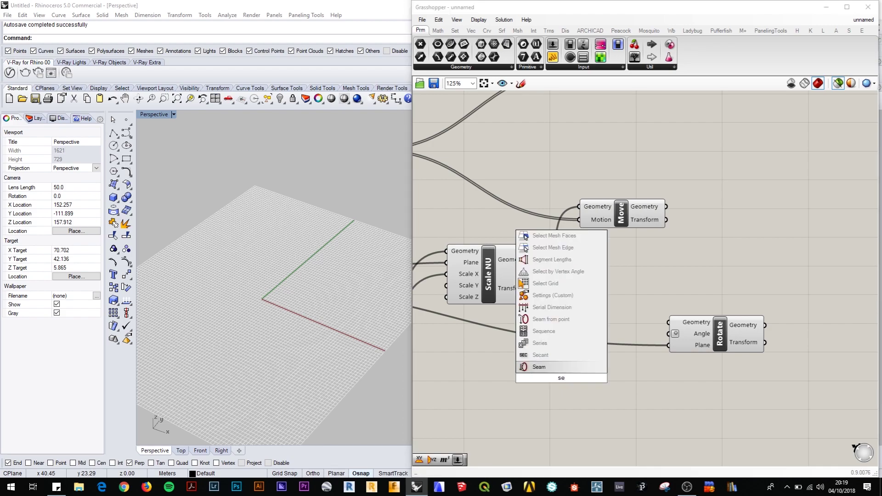
{"action": "left_click", "coordinate": [558, 343]}
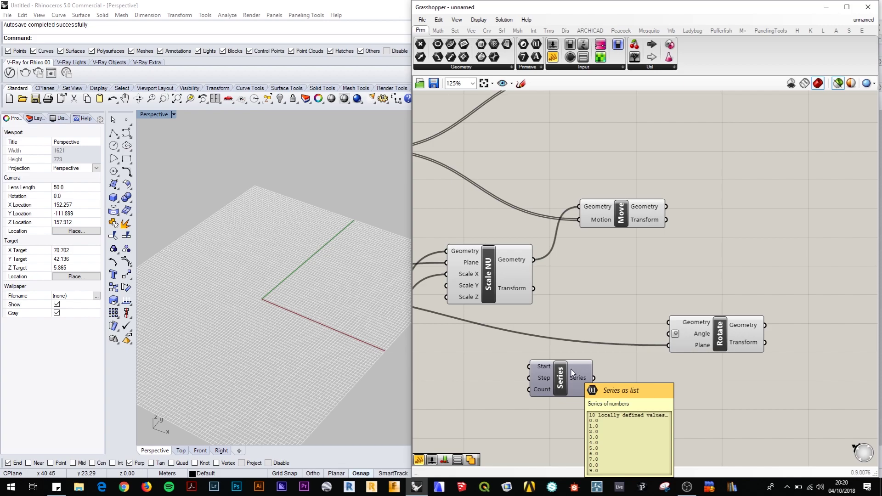
{"action": "left_click_drag", "start_coordinate": [570, 376], "coordinate": [585, 380]}
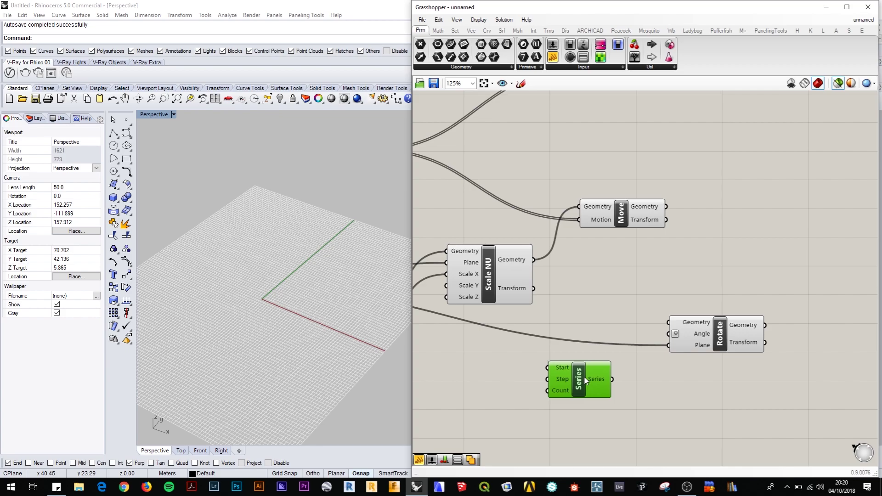
- Examine the scaled ellipse, its moved copies and the center point that feeds Rotate's Plane input
{"action": "right_click_drag", "start_coordinate": [508, 367], "coordinate": [575, 360]}
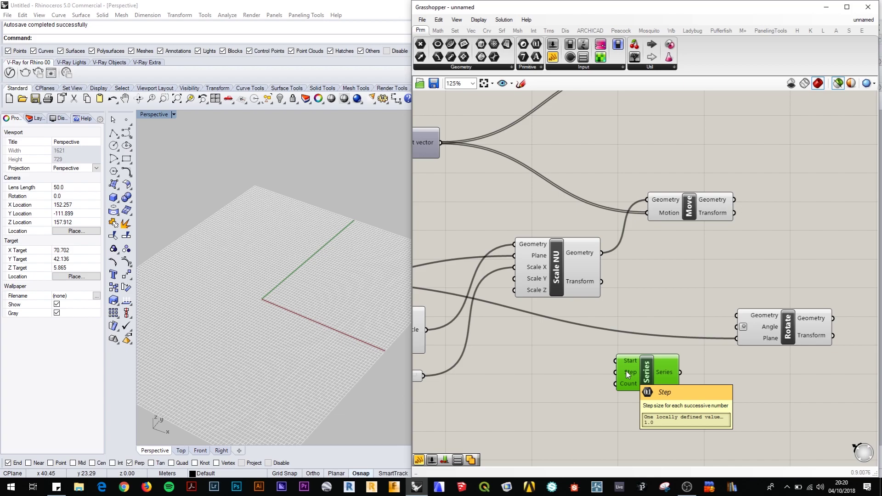
{"action": "left_click", "coordinate": [556, 260]}
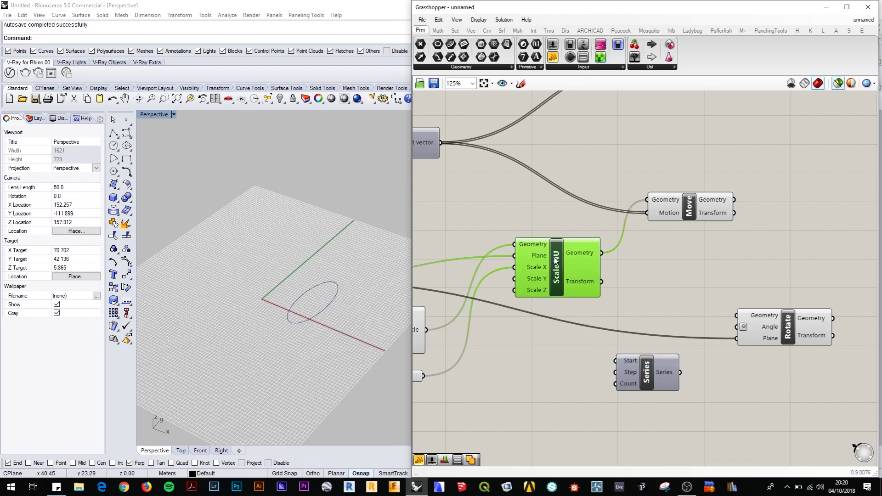
{"action": "left_click", "coordinate": [694, 210]}
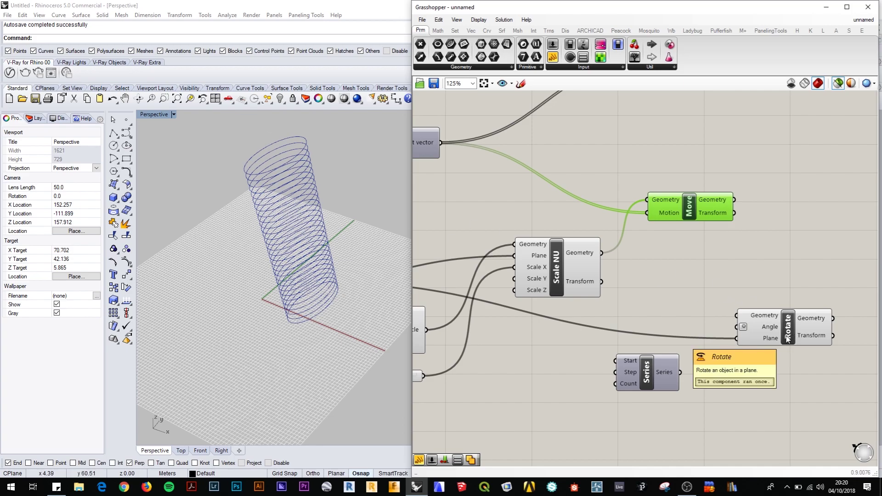
{"action": "mouse_move", "coordinate": [765, 340]}
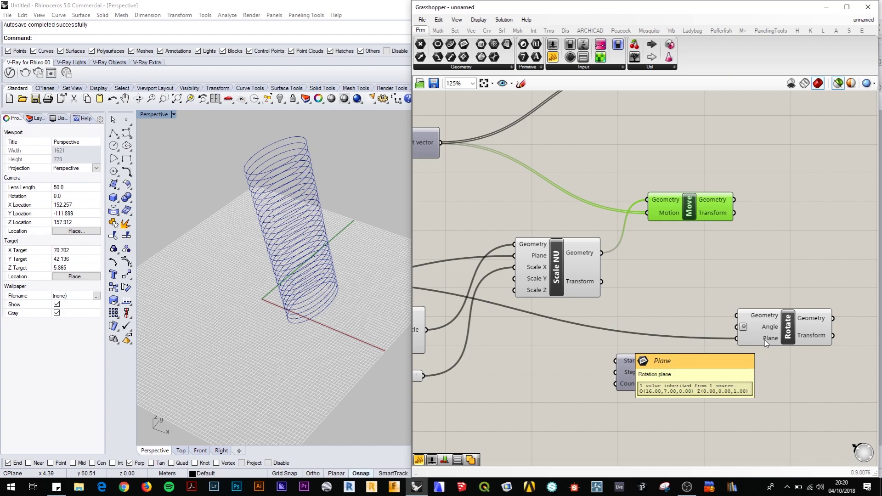
{"action": "right_click_drag", "start_coordinate": [615, 331], "coordinate": [782, 296]}
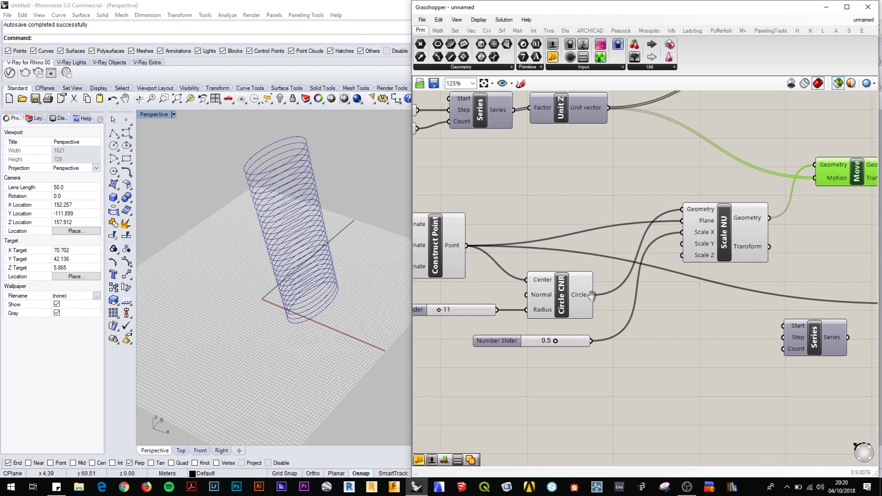
{"action": "right_click_drag", "start_coordinate": [591, 295], "coordinate": [676, 281]}
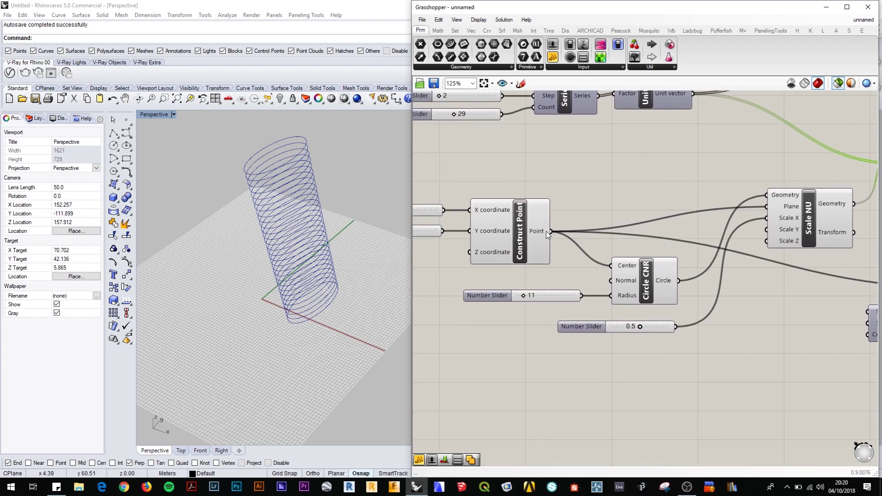
{"action": "mouse_move", "coordinate": [542, 234]}
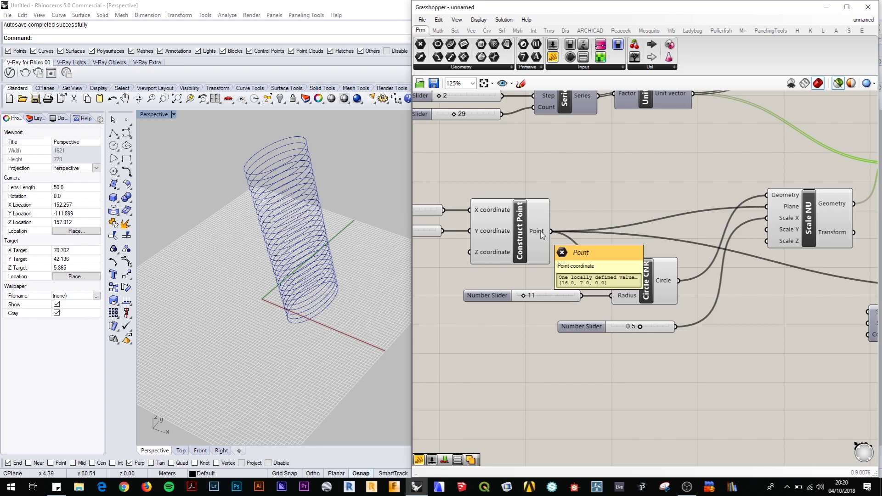
- Wire the new Series component's output to Rotate's Angle input
{"action": "right_click_drag", "start_coordinate": [777, 298], "coordinate": [535, 276]}
{"action": "right_click_drag", "start_coordinate": [718, 269], "coordinate": [669, 281]}
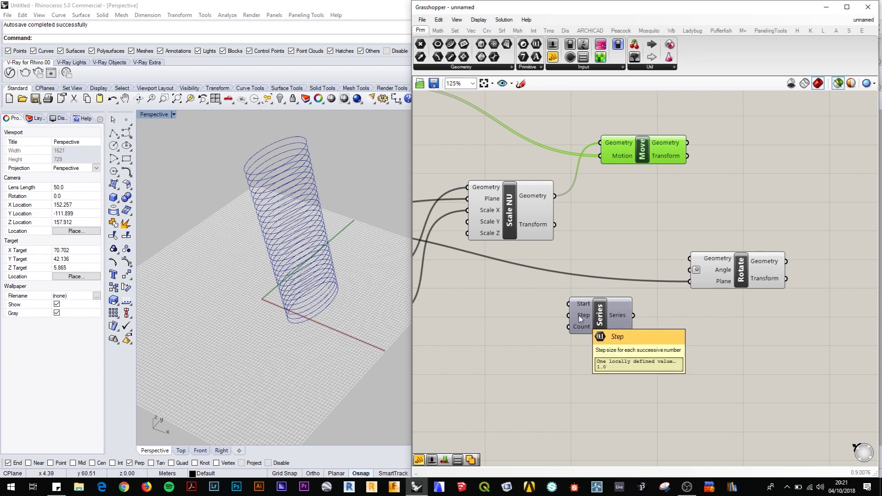
{"action": "left_click_drag", "start_coordinate": [634, 316], "coordinate": [690, 270]}
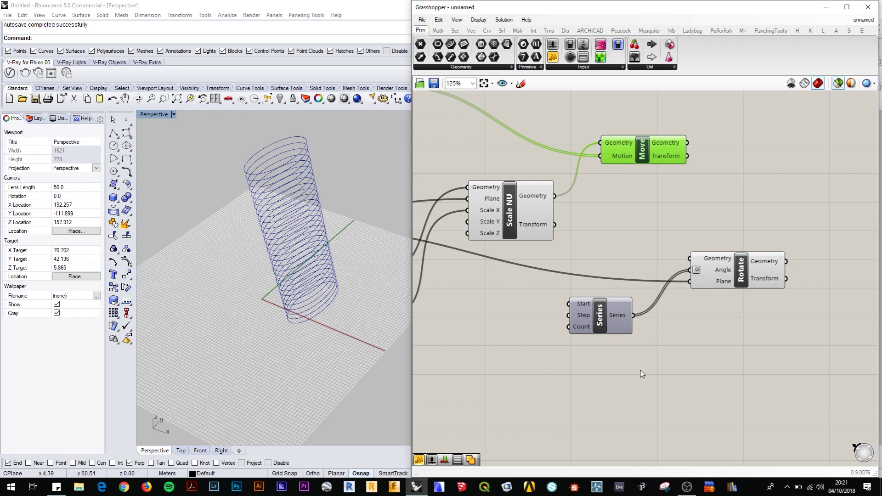
- Add a number slider with value 15 and wire it to the Step input of the Series feeding Rotate's Angle
{"action": "double_click", "coordinate": [496, 315]}
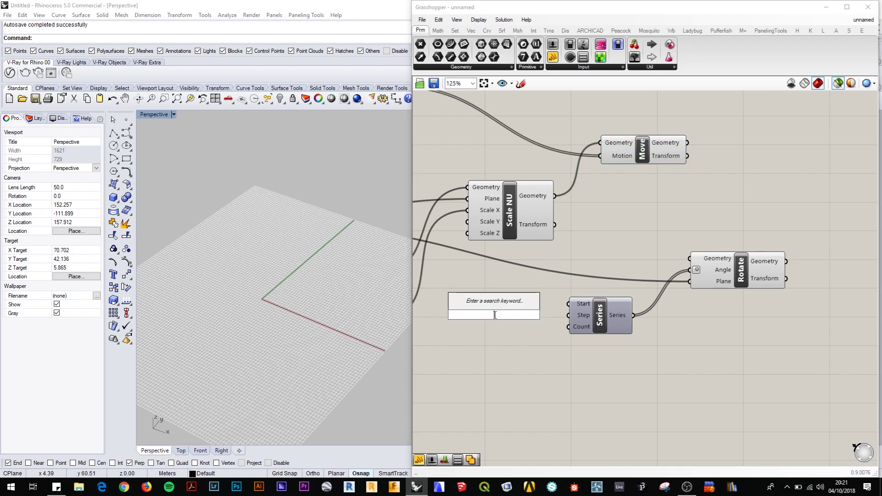
{"action": "type", "text": "15"}
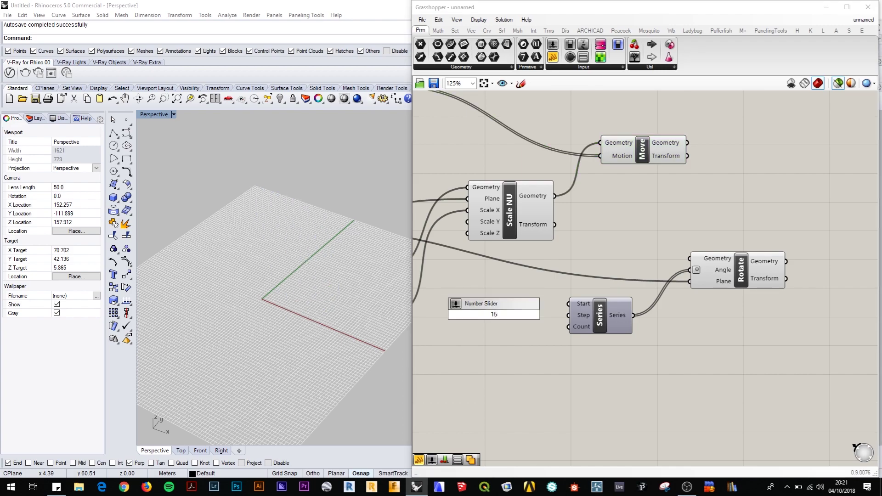
{"action": "key", "text": "Return"}
{"action": "double_click", "coordinate": [476, 352]}
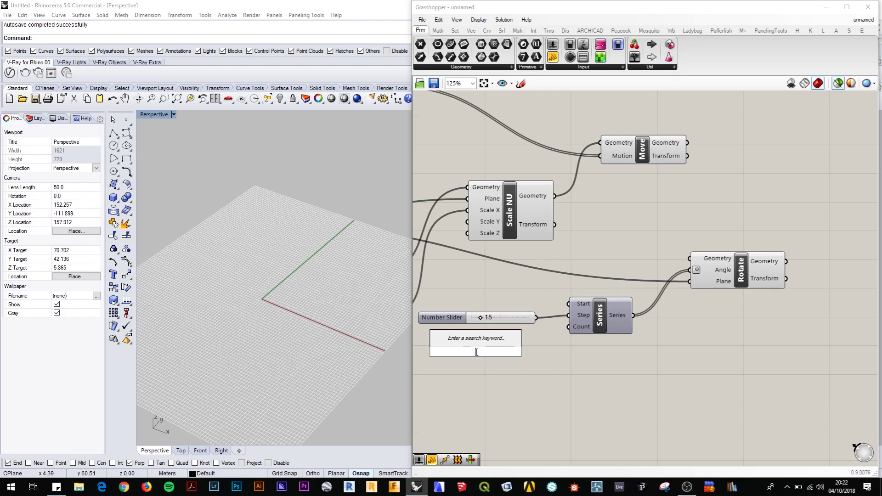
{"action": "type", "text": "19"}
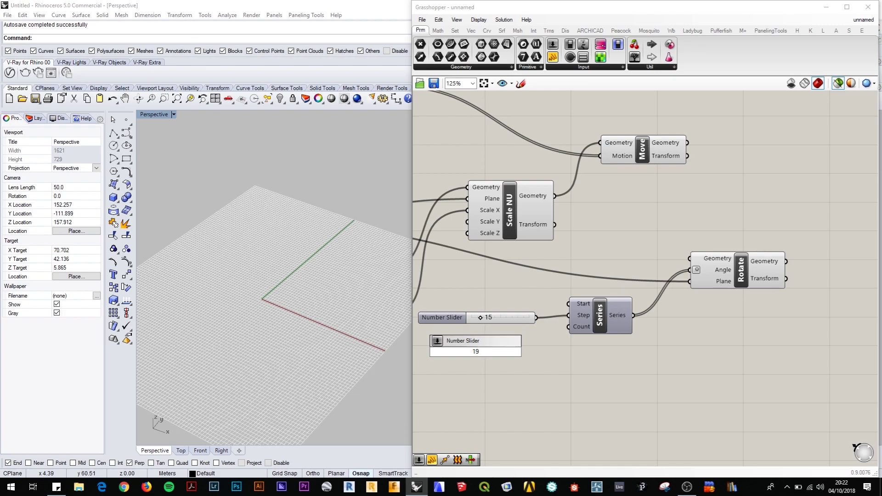
{"action": "key", "text": "Return"}
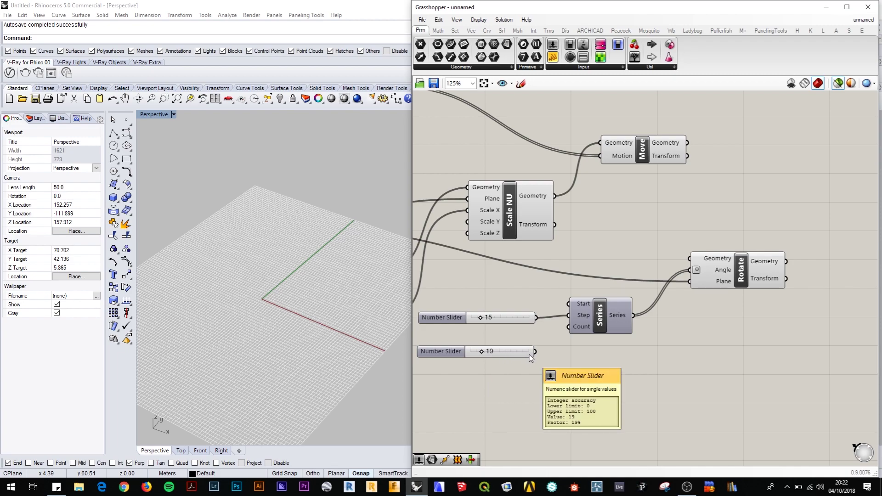
{"action": "right_click_drag", "start_coordinate": [587, 239], "coordinate": [738, 262]}
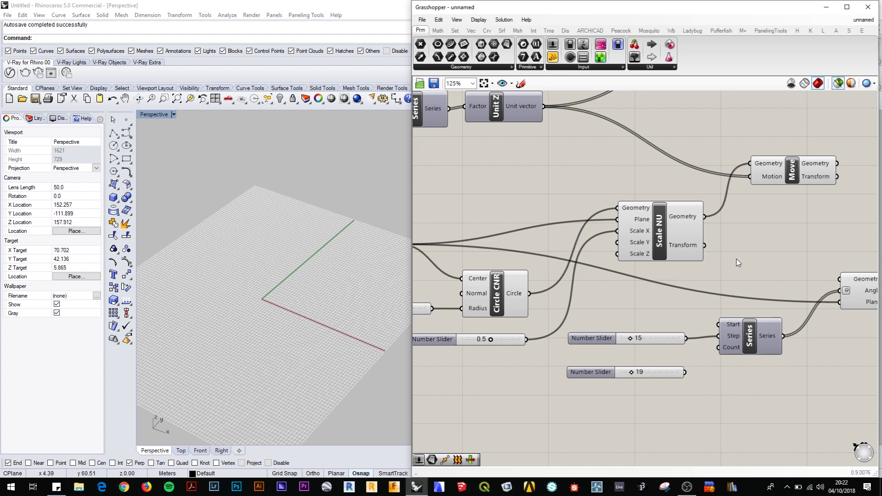
{"action": "left_click", "coordinate": [655, 369]}
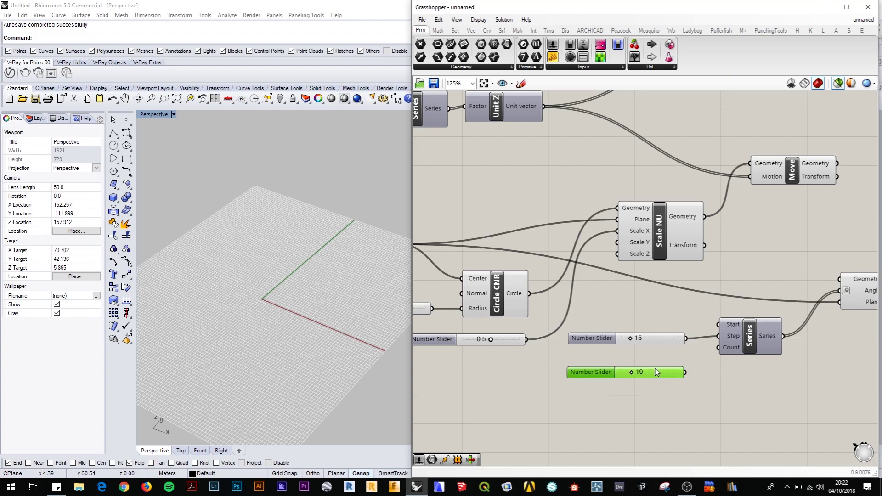
{"action": "key", "text": "Delete"}
- Wire the existing floor-count slider to the rotation Series' Count input, and space the Series and its step slider apart
{"action": "right_click_drag", "start_coordinate": [625, 366], "coordinate": [657, 402]}
{"action": "scroll", "coordinate": [538, 264], "scroll_direction": "down", "scroll_amount": 2}
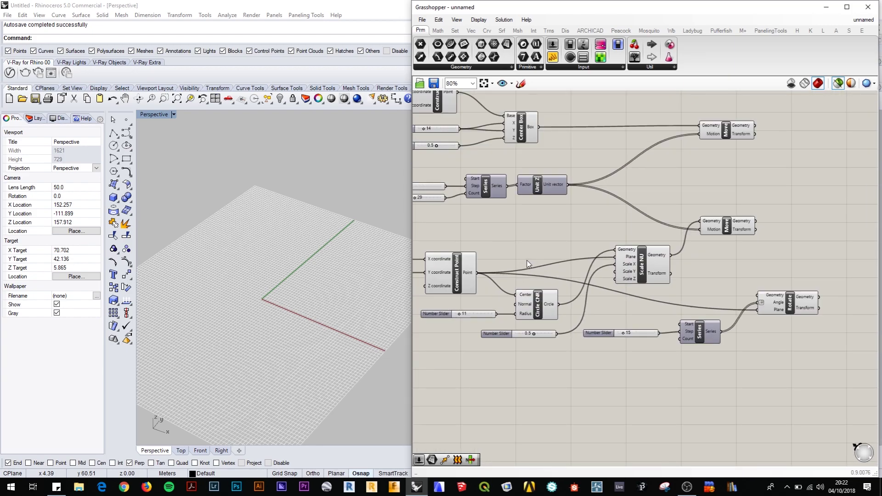
{"action": "right_click_drag", "start_coordinate": [526, 255], "coordinate": [587, 228]}
{"action": "scroll", "coordinate": [576, 213], "scroll_direction": "up", "scroll_amount": 1}
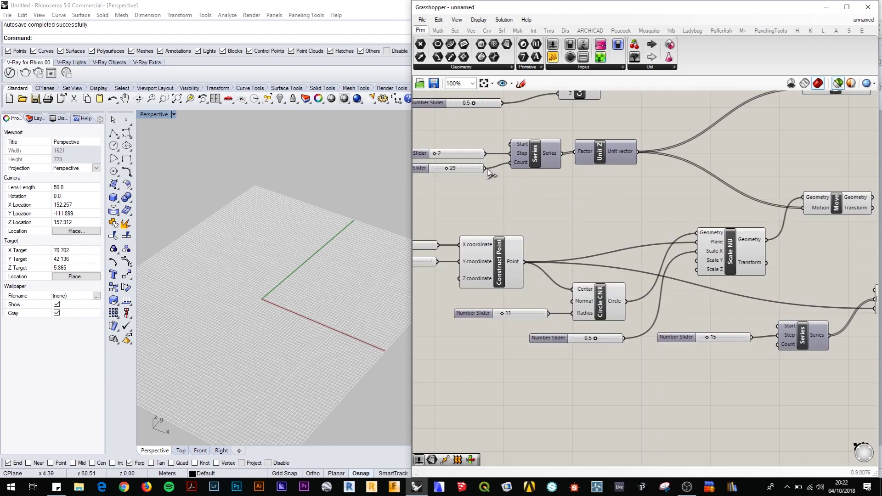
{"action": "left_click_drag", "start_coordinate": [485, 169], "coordinate": [778, 344]}
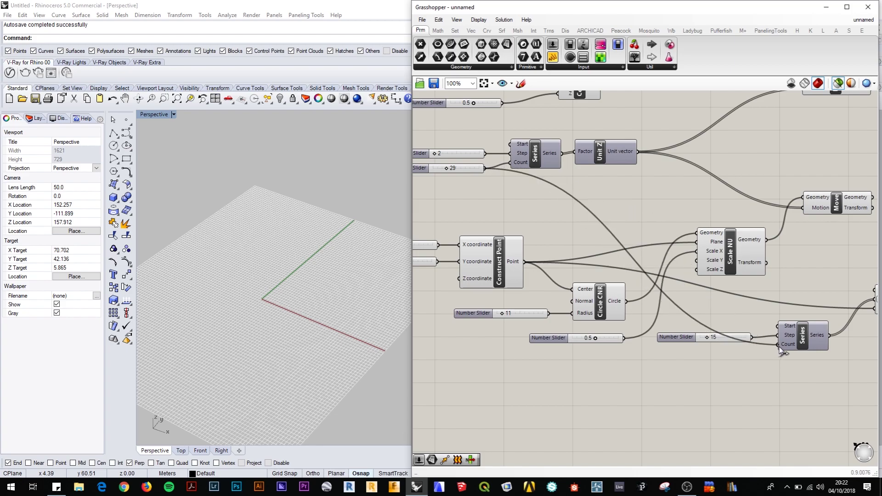
{"action": "mouse_move", "coordinate": [739, 338]}
{"action": "left_mouse_down"}
{"action": "mouse_move", "coordinate": [743, 313]}
{"action": "mouse_move", "coordinate": [746, 323]}
{"action": "left_mouse_up"}
{"action": "left_click_drag", "start_coordinate": [810, 342], "coordinate": [805, 378]}
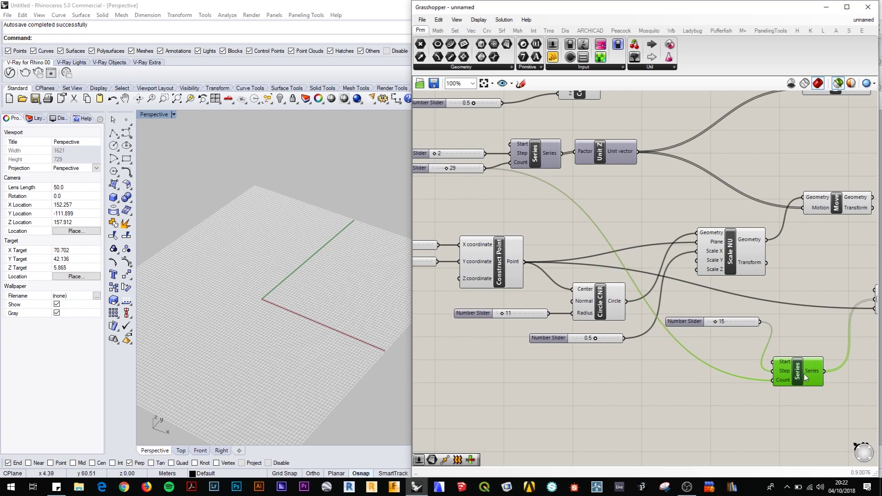
{"action": "right_click", "coordinate": [572, 352]}
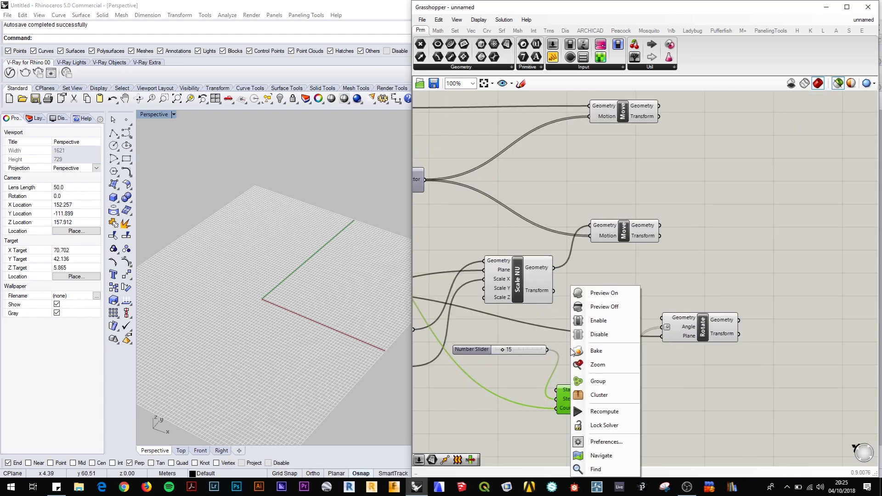
{"action": "left_click", "coordinate": [734, 408]}
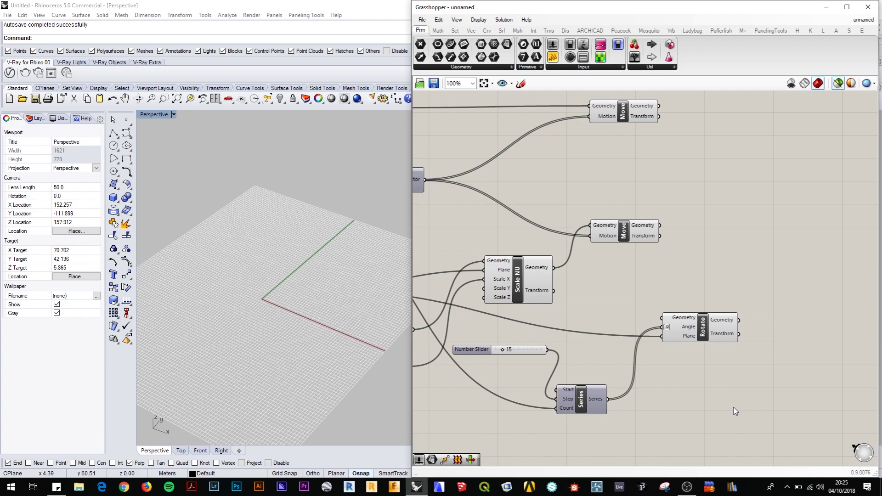
- Shift the Rotate component away from Series and wire the elliptical tower's Move Geometry output into Rotate's Geometry input
{"action": "left_click", "coordinate": [702, 328]}
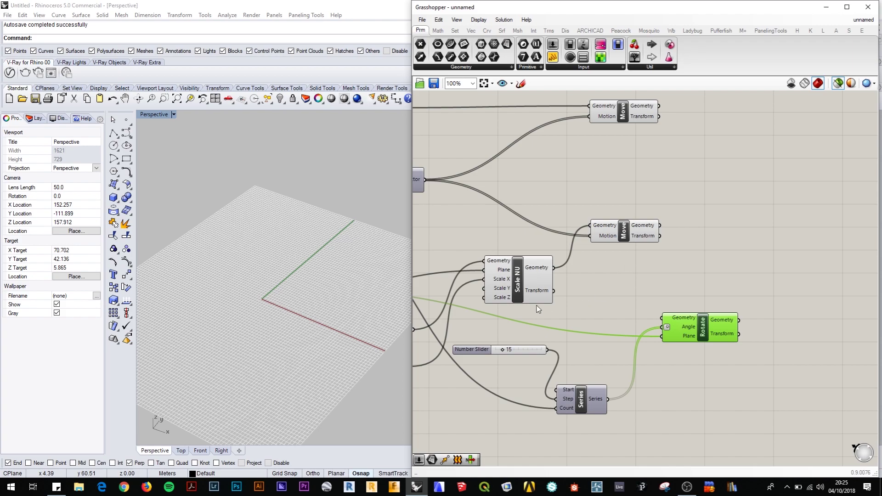
{"action": "left_click", "coordinate": [644, 234]}
{"action": "left_click_drag", "start_coordinate": [720, 334], "coordinate": [775, 315]}
{"action": "left_click", "coordinate": [657, 233]}
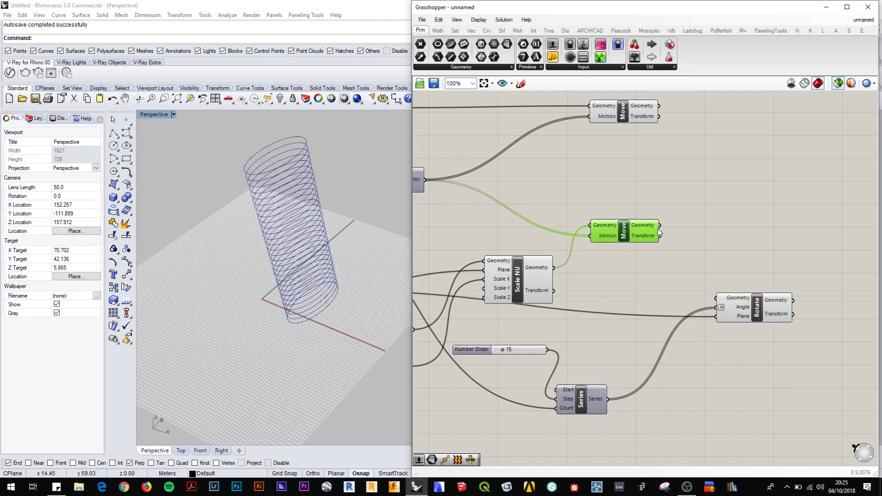
{"action": "left_click_drag", "start_coordinate": [661, 226], "coordinate": [717, 298]}
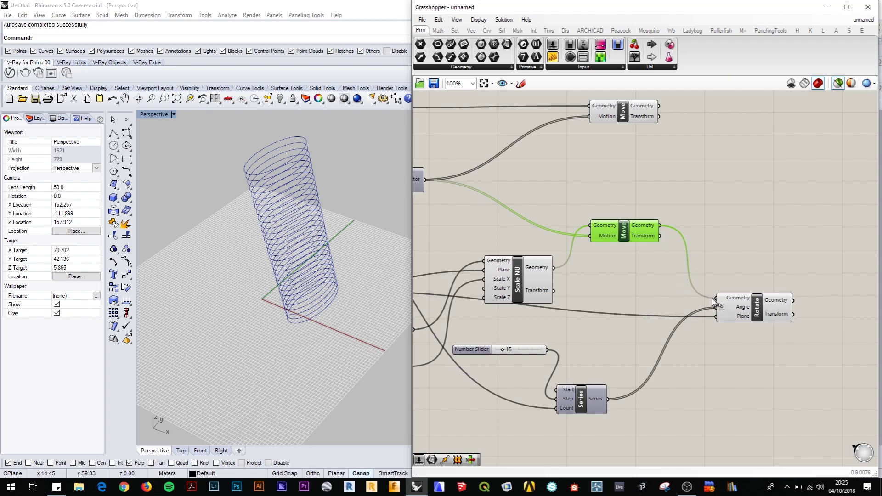
- Preview the rotated floors and set the rotation Series' Step slider to 11
{"action": "left_click", "coordinate": [756, 309]}
{"action": "right_click_drag", "start_coordinate": [345, 266], "coordinate": [341, 230]}
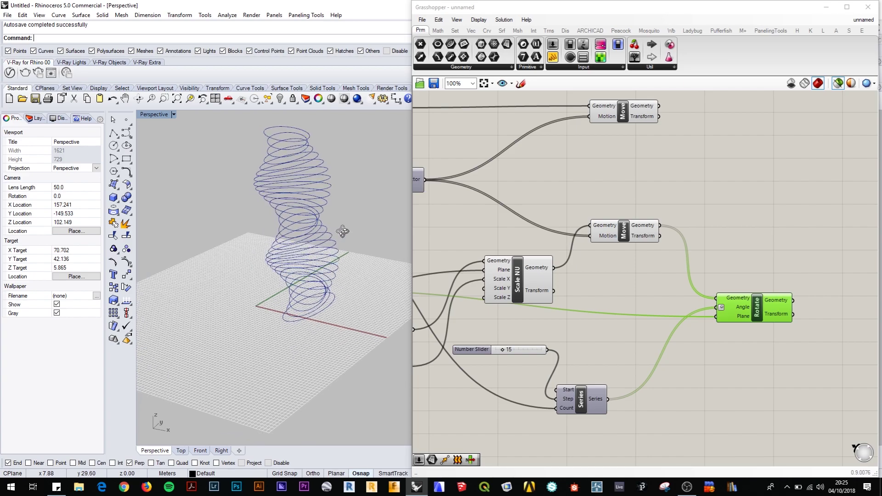
{"action": "left_click_drag", "start_coordinate": [502, 350], "coordinate": [504, 363]}
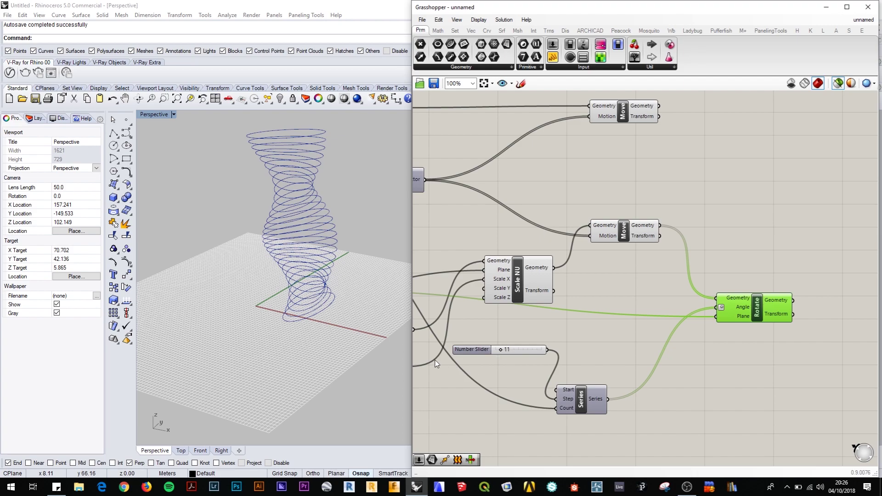